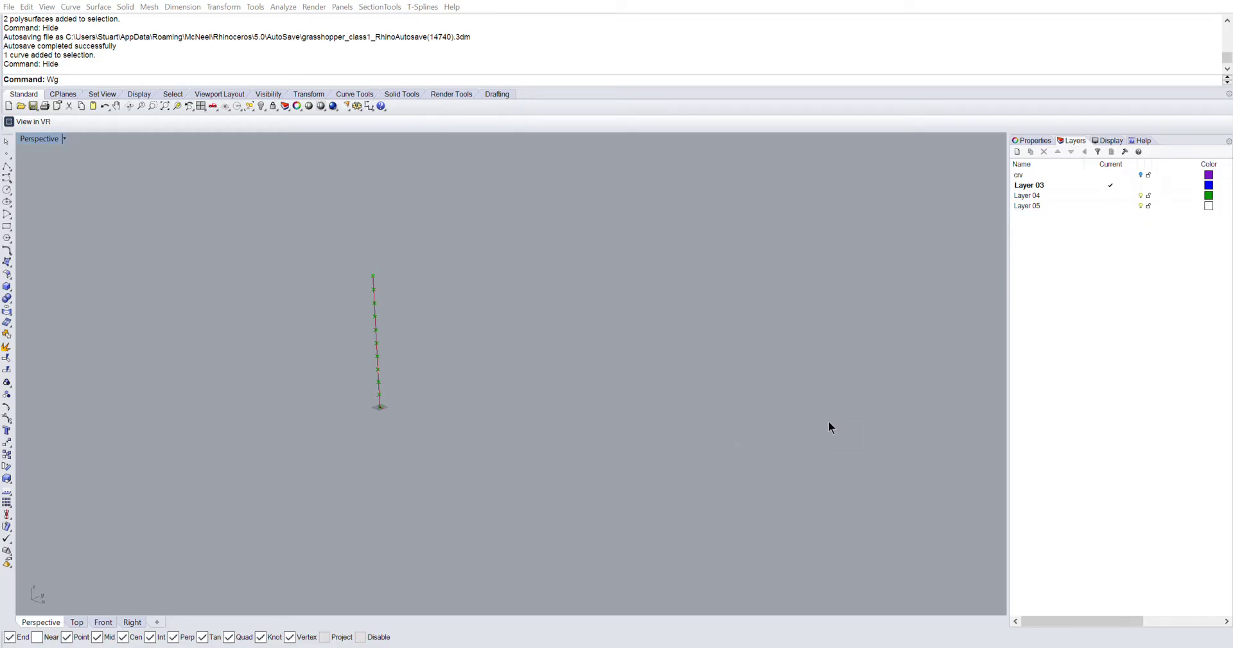
# Step: Restore the four-viewport layout from the maximized Perspective view and show the construction grid smaller in the Top and Front views
pyautogui.moveTo(391, 357); pyautogui.dragTo(380, 331, button='right')
pyautogui.scroll(4, 365, 318)
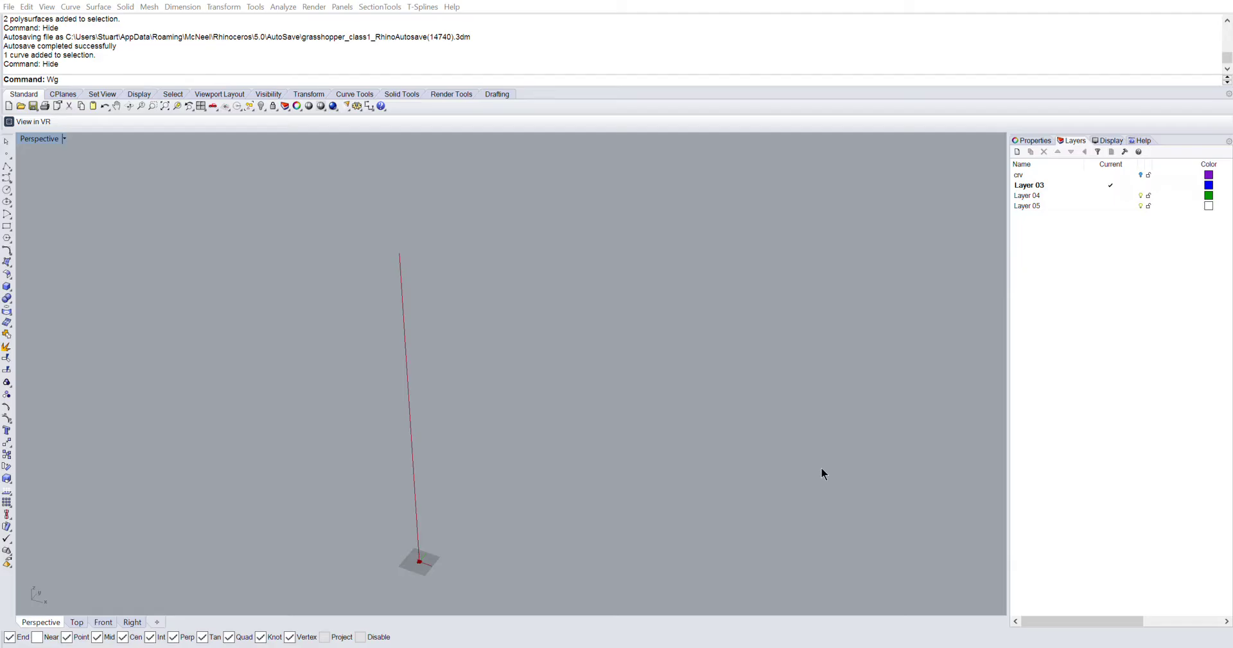
pyautogui.doubleClick(23, 139)
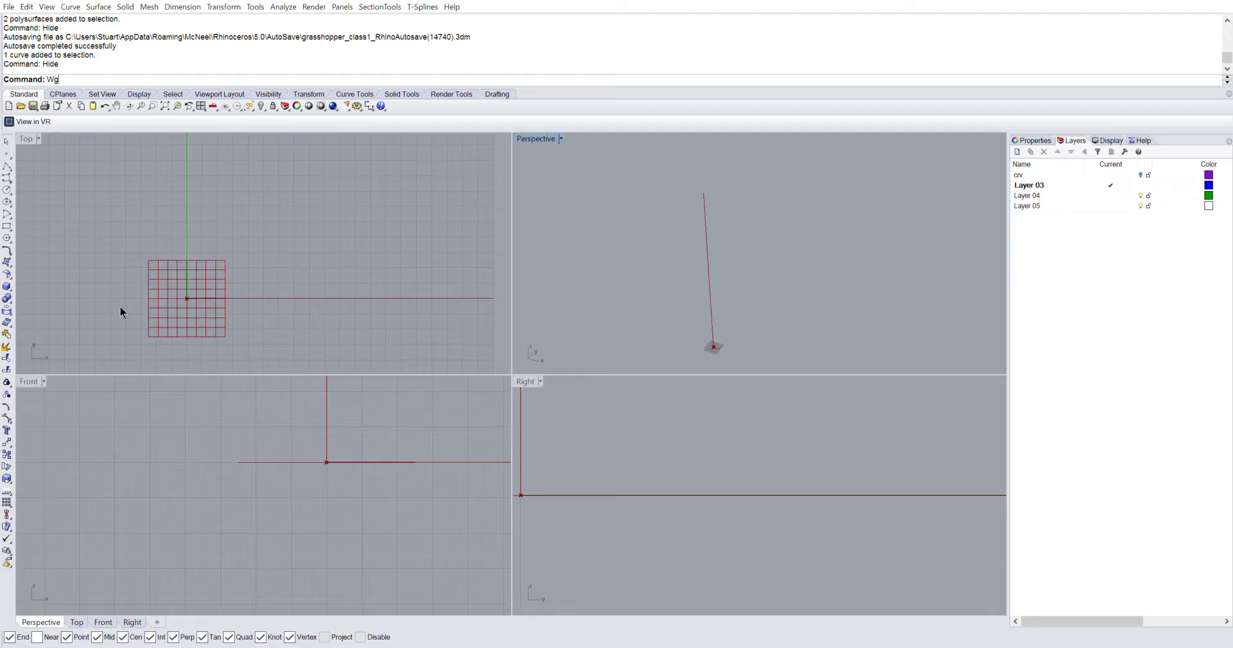
pyautogui.scroll(-3, 169, 307)
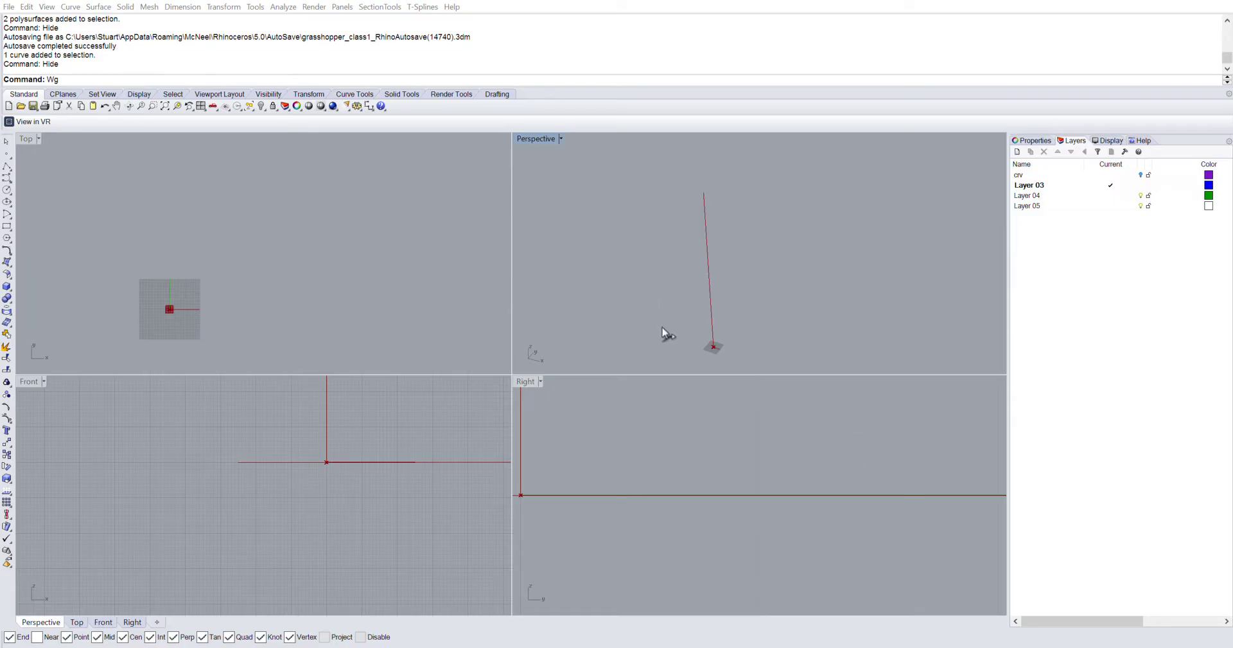
pyautogui.moveTo(426, 432); pyautogui.dragTo(514, 411, button='right')
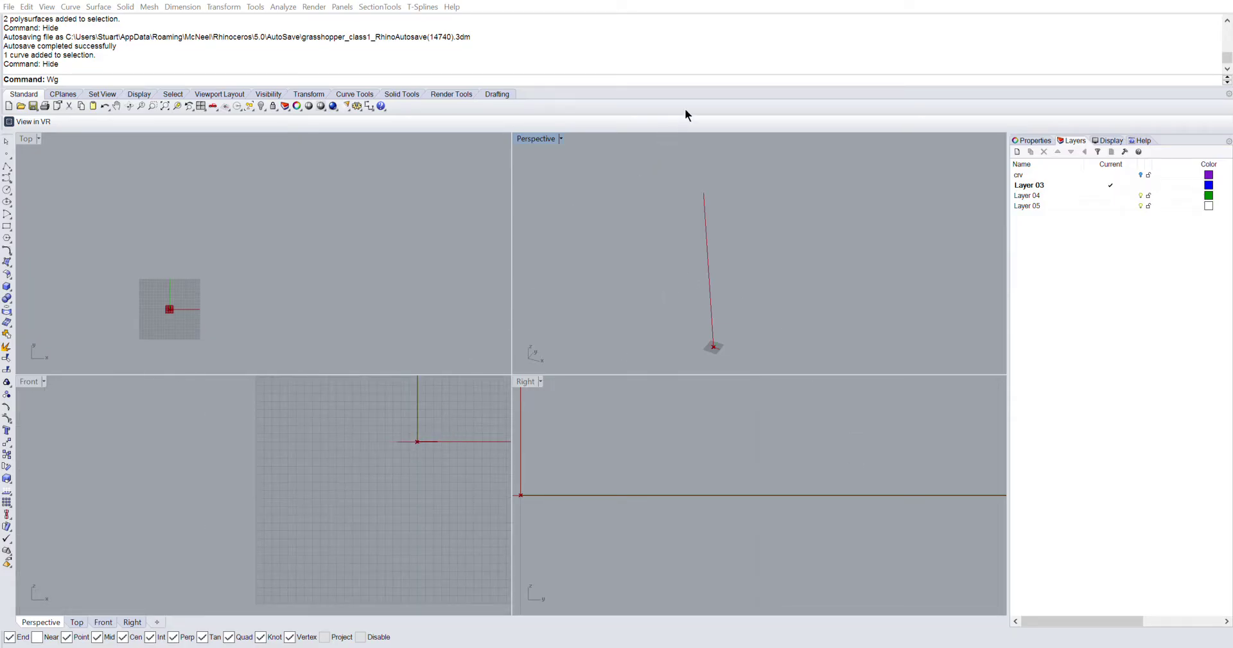
# Step: Examine the row of repeated vertical riser lines in the Perspective view, both close up and along its whole length
pyautogui.moveTo(921, 173); pyautogui.dragTo(664, 262, button='right')
pyautogui.moveTo(673, 318); pyautogui.dragTo(688, 294, button='right')
pyautogui.press('Return')
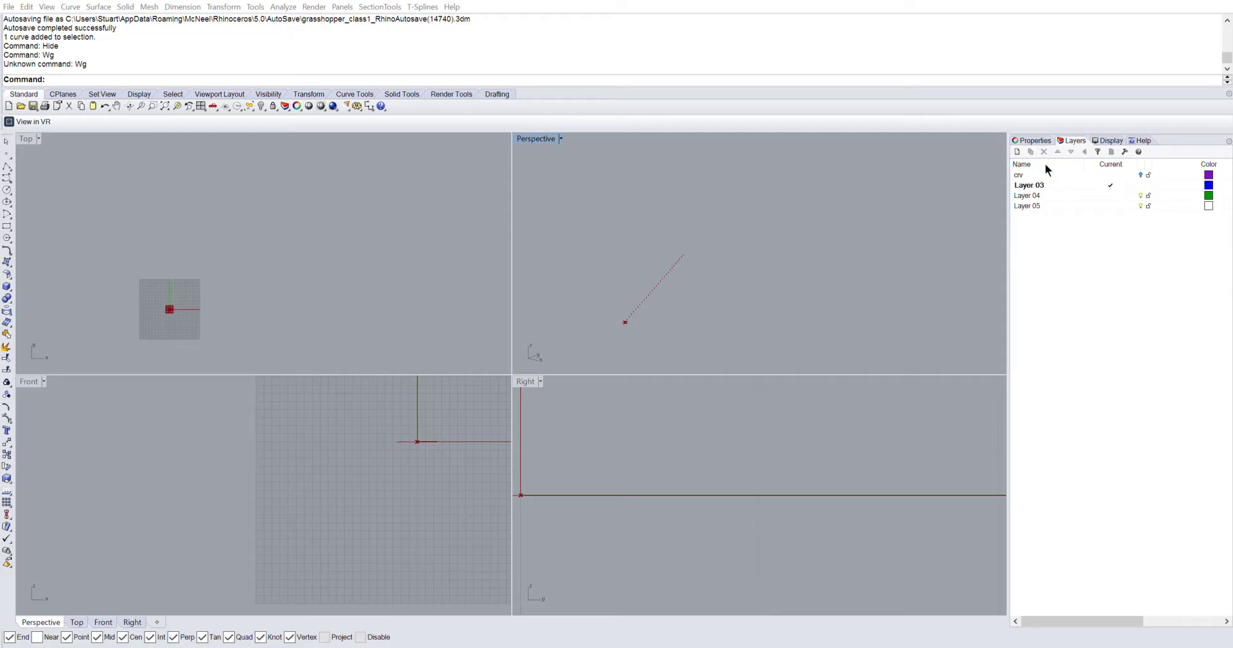
pyautogui.moveTo(637, 245); pyautogui.dragTo(810, 287, button='right')
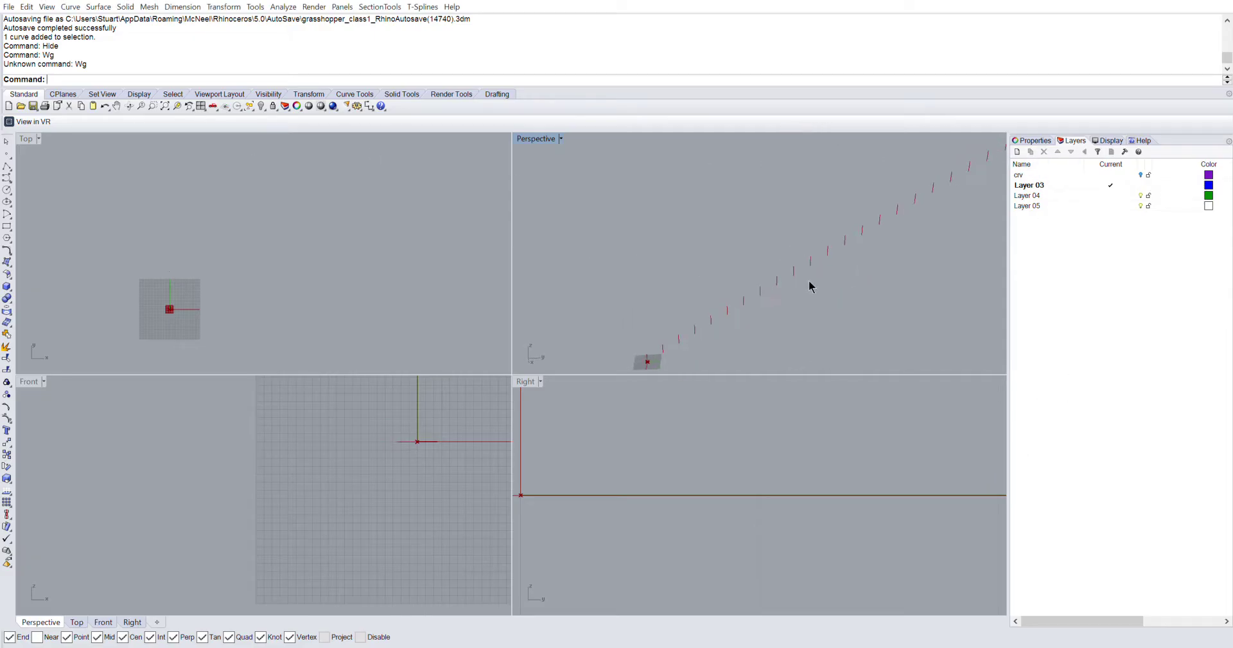
pyautogui.scroll(5, 745, 284)
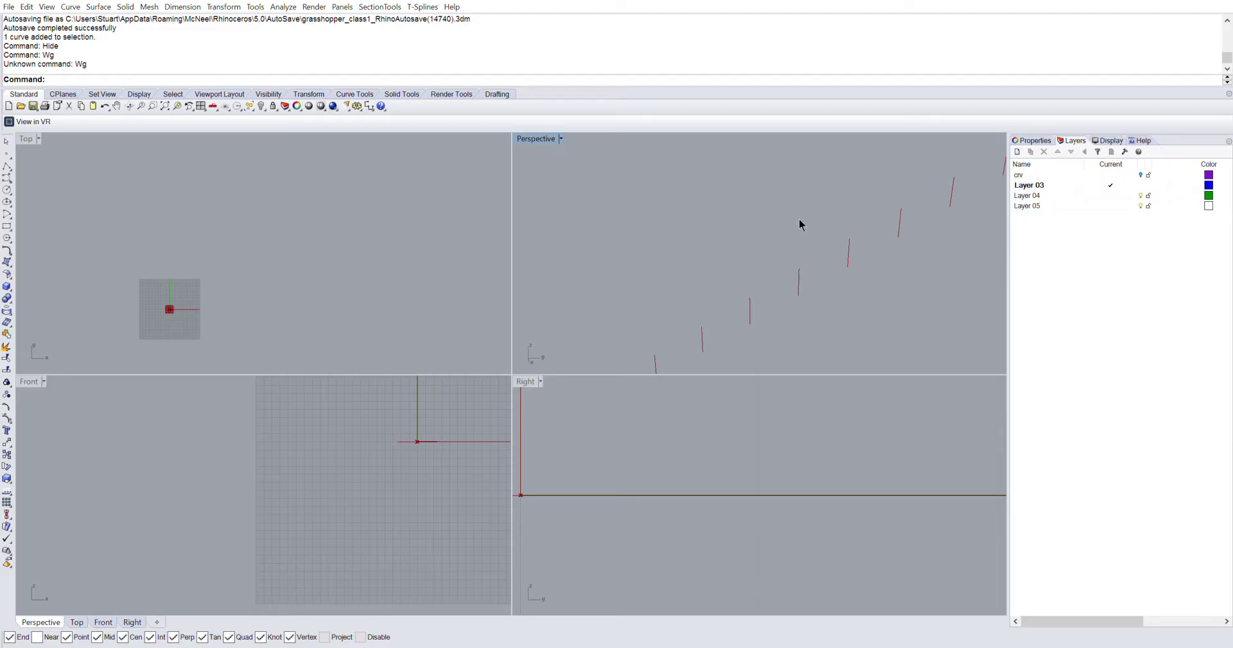
pyautogui.scroll(-5, 809, 267)
pyautogui.moveTo(853, 270); pyautogui.dragTo(876, 250, button='right')
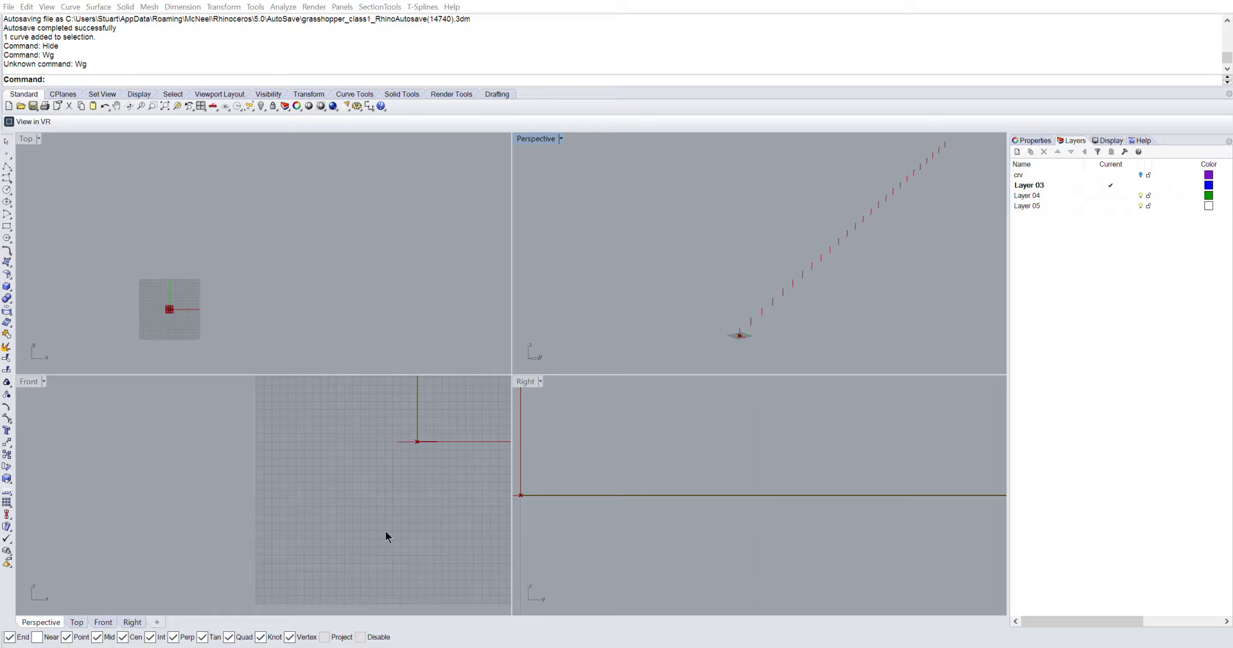
# Step: Examine the riser lines and the points at their ends, starting from the origin of the construction plane
pyautogui.scroll(2, 792, 270)
pyautogui.scroll(-3, 818, 282)
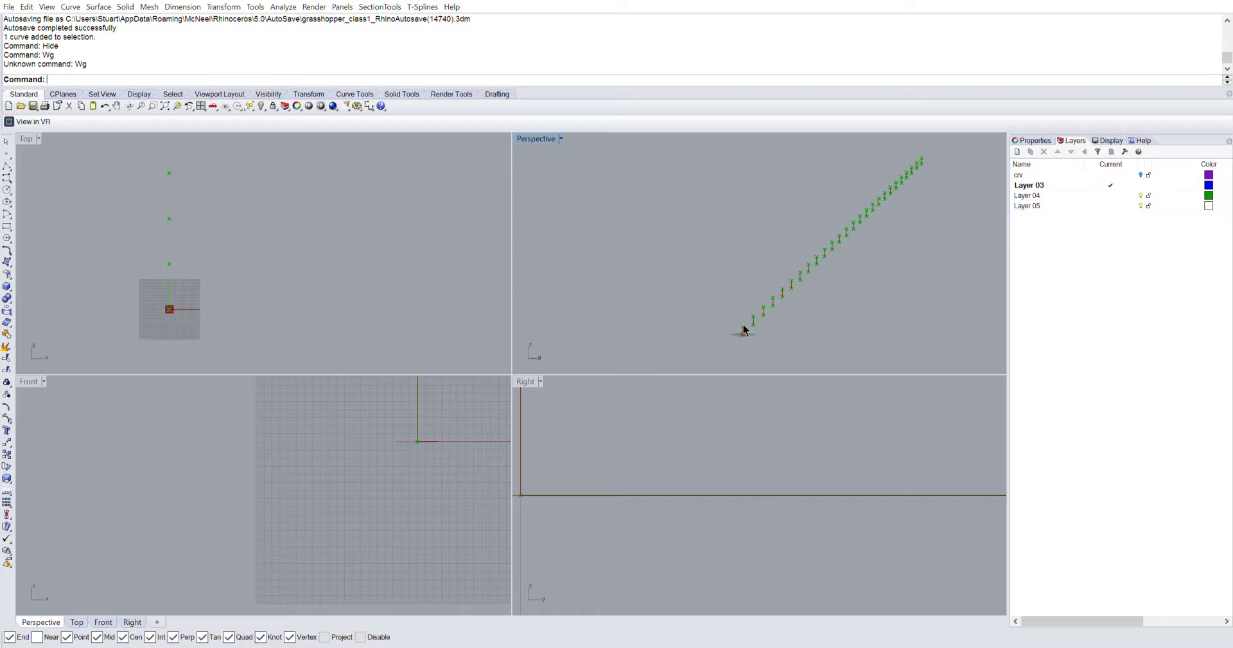
pyautogui.scroll(2, 738, 331)
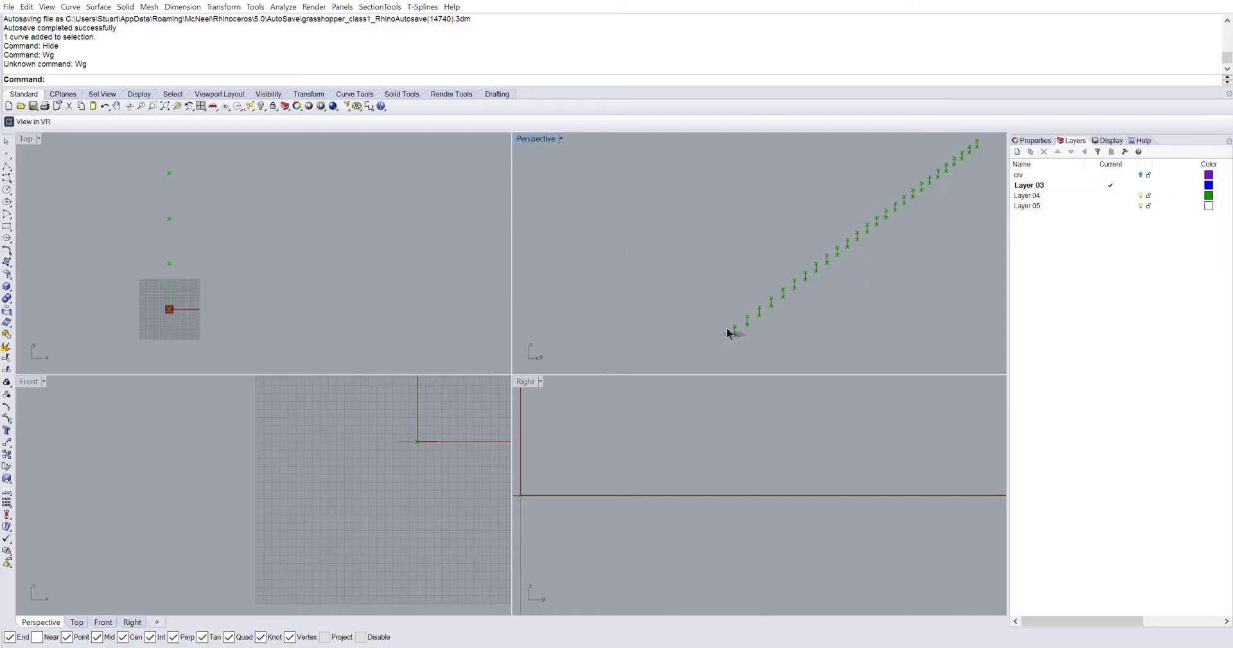
pyautogui.scroll(1, 731, 331)
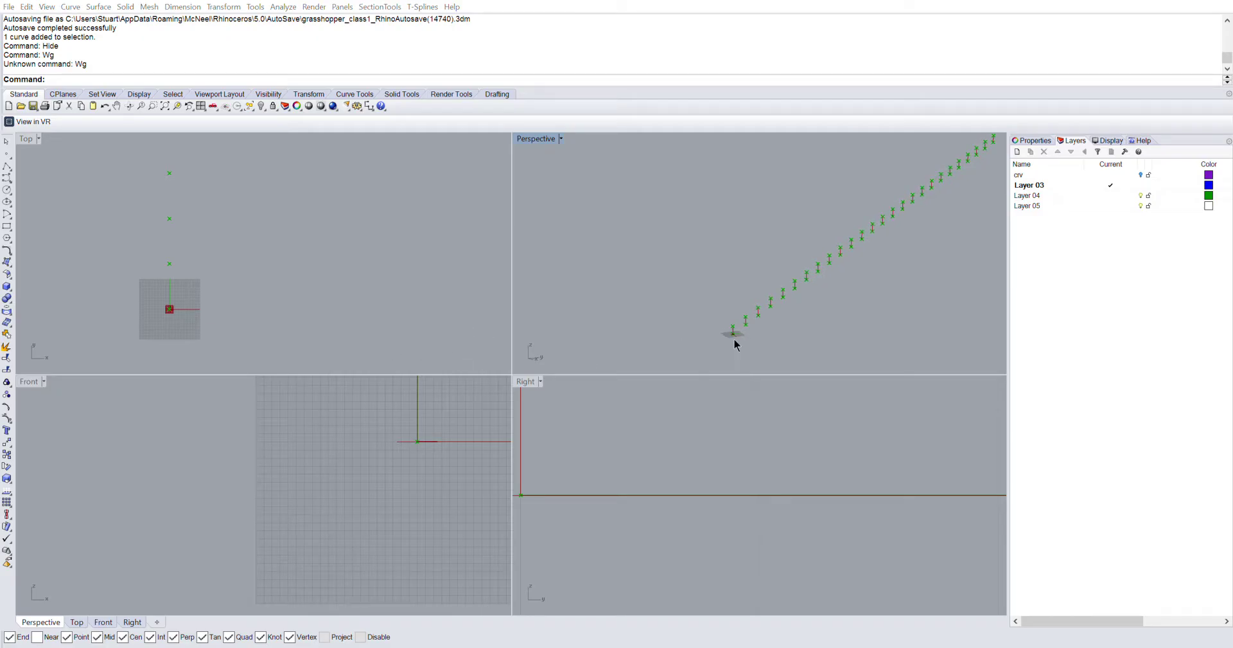
pyautogui.scroll(4, 733, 327)
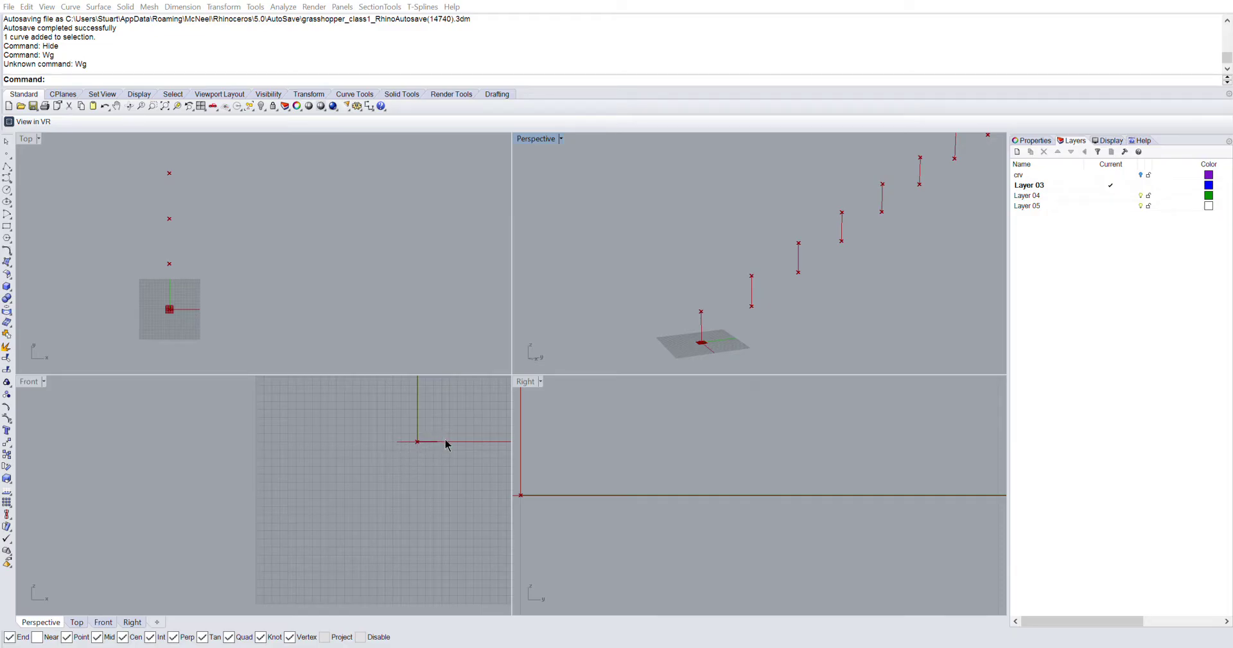
pyautogui.moveTo(815, 308); pyautogui.dragTo(923, 235, button='right')
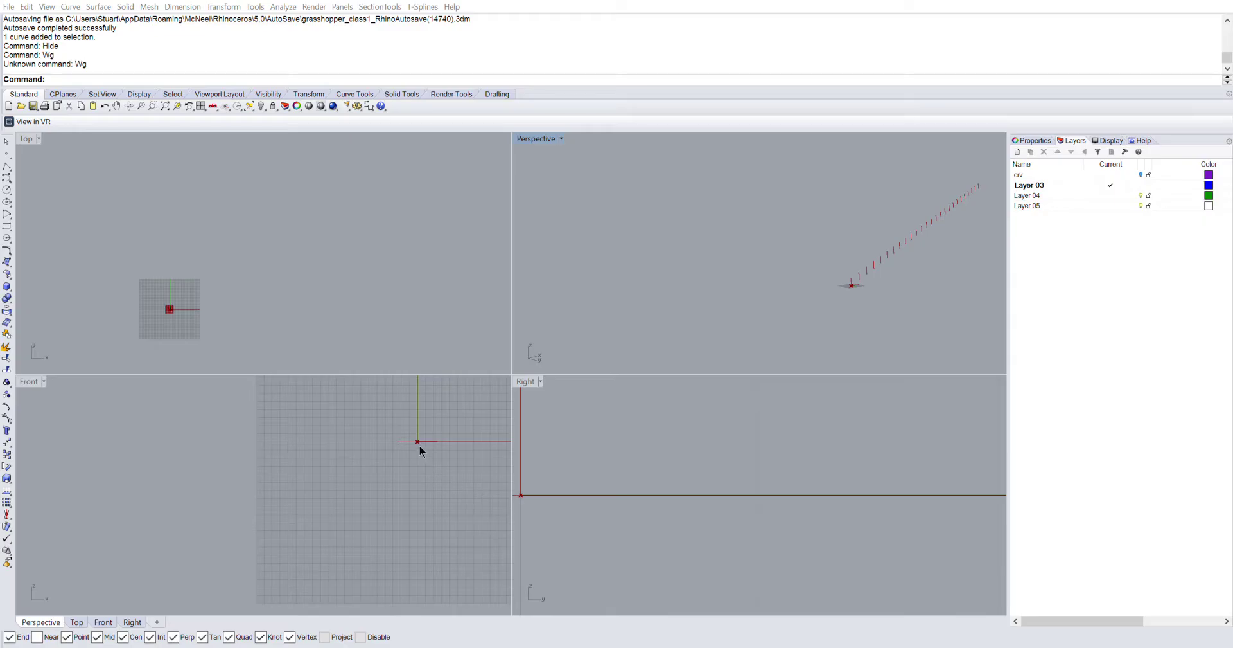
pyautogui.moveTo(862, 281); pyautogui.dragTo(826, 295, button='right')
pyautogui.moveTo(825, 302); pyautogui.dragTo(880, 306, button='right')
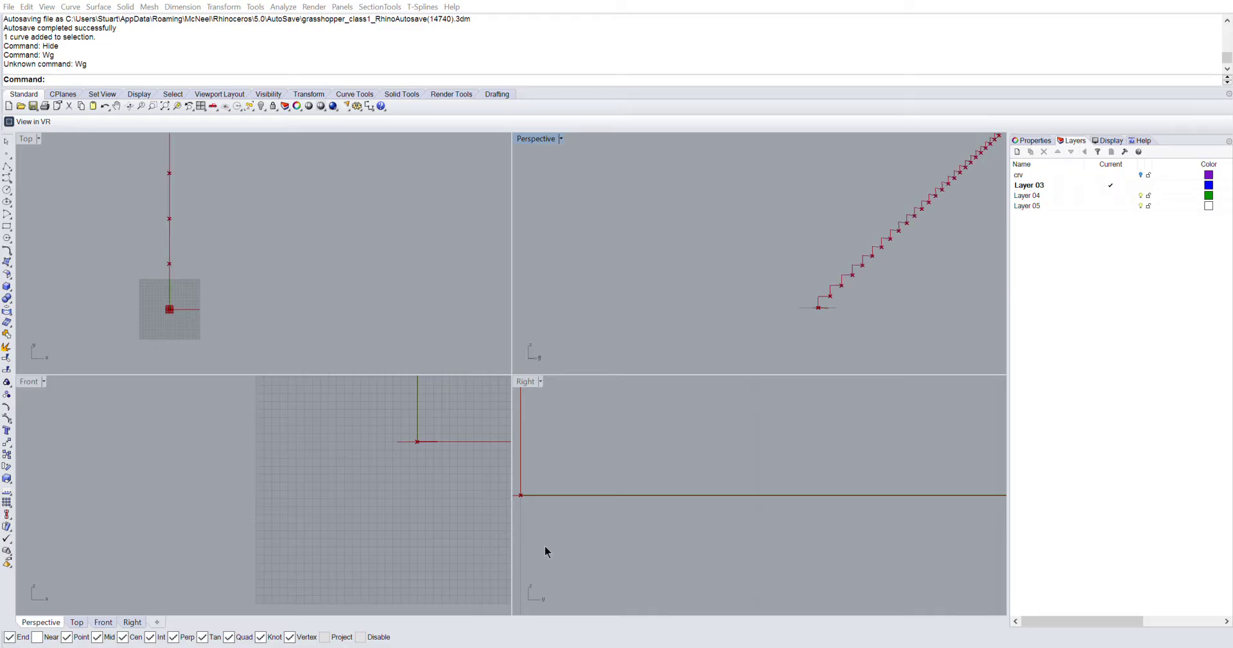
# Step: Examine the stepped tread-and-riser profile in the Perspective view, from the first step at the base to the uppermost riser
pyautogui.moveTo(908, 267); pyautogui.dragTo(846, 293, button='right')
pyautogui.scroll(10, 844, 293)
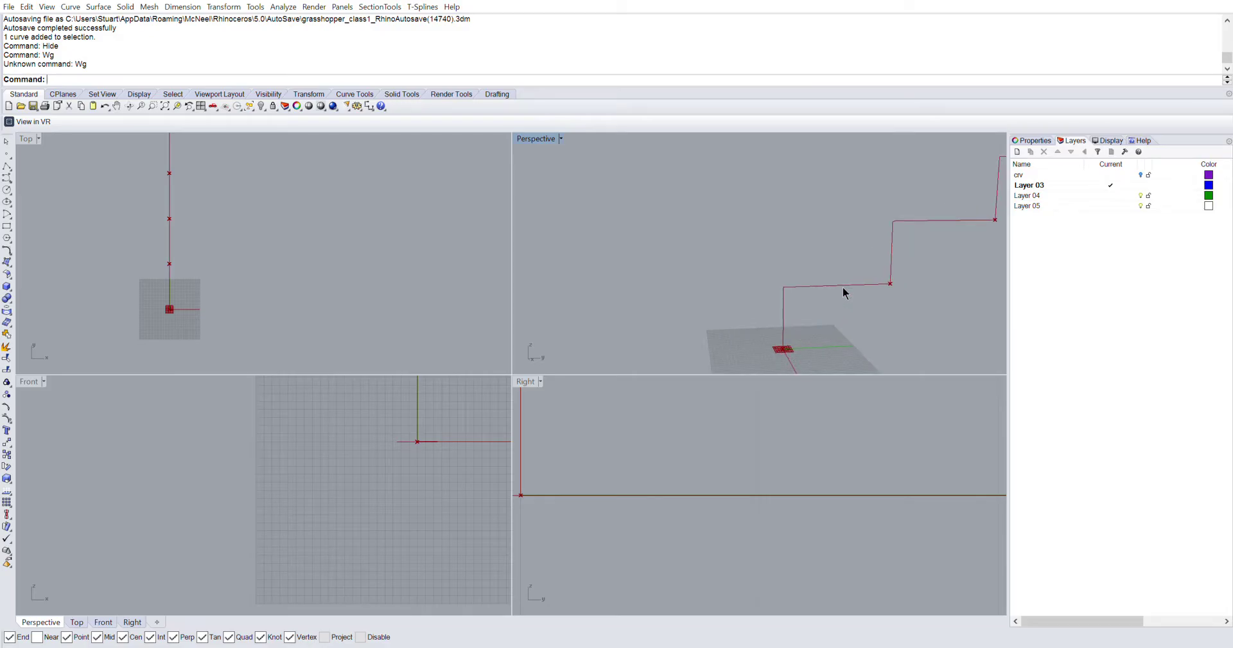
pyautogui.scroll(-8, 846, 287)
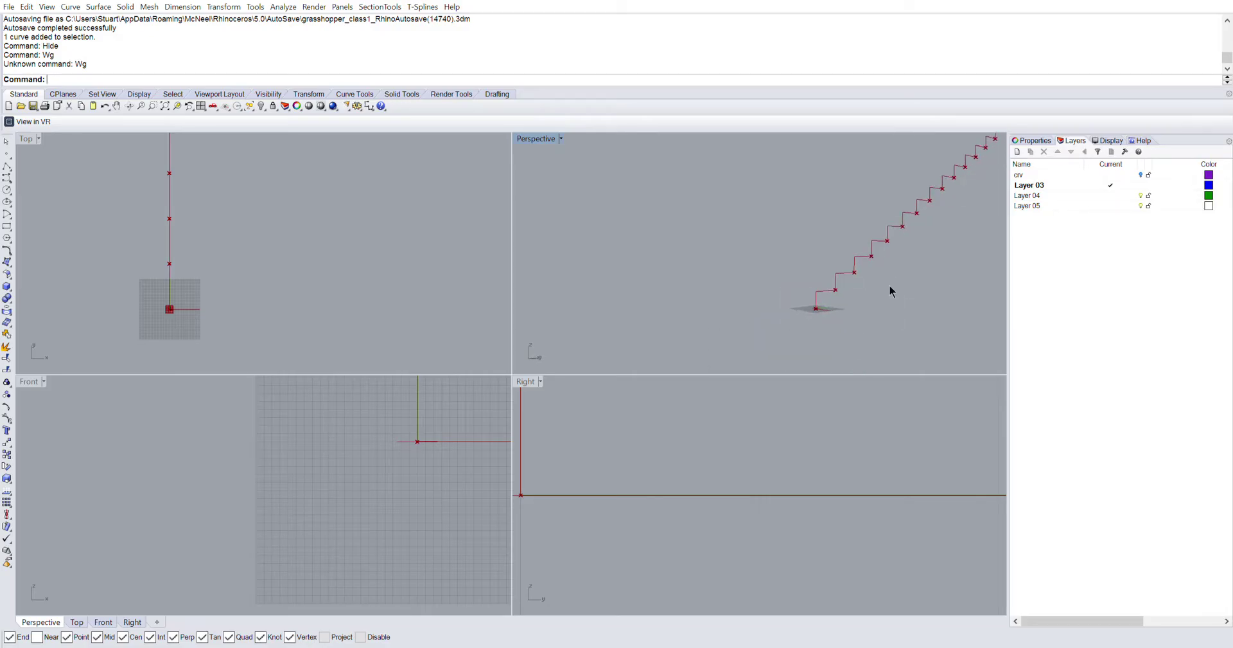
pyautogui.moveTo(835, 315); pyautogui.dragTo(889, 297, button='right')
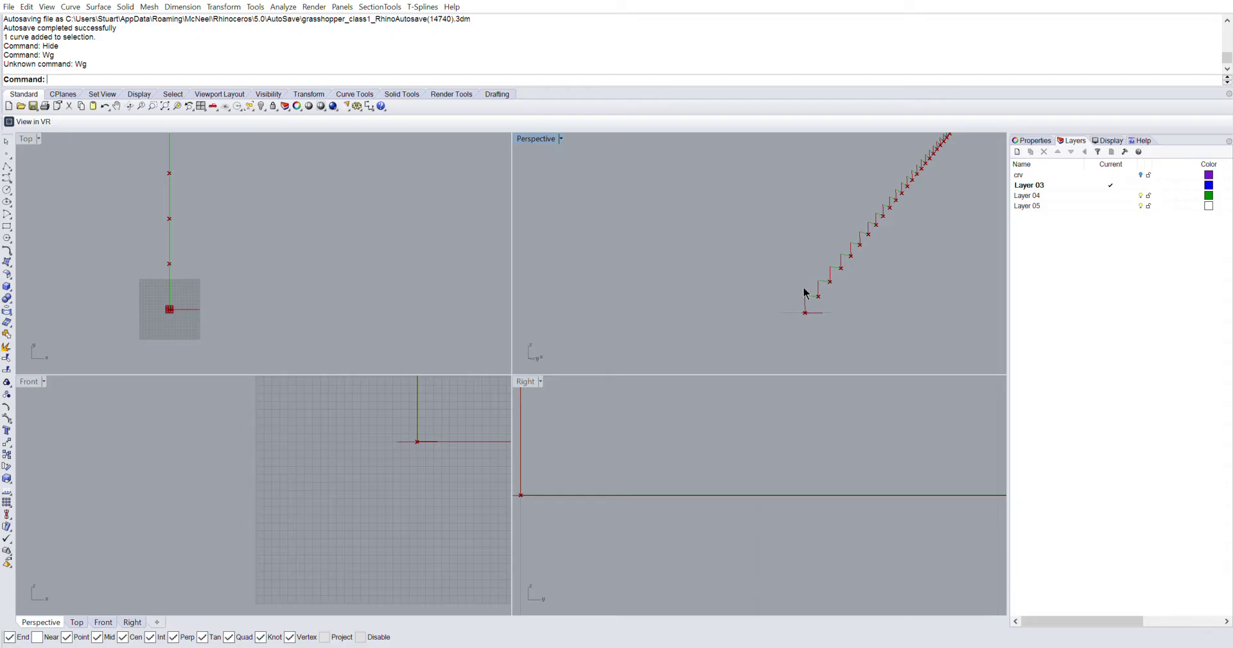
pyautogui.moveTo(844, 296); pyautogui.dragTo(936, 248, button='right')
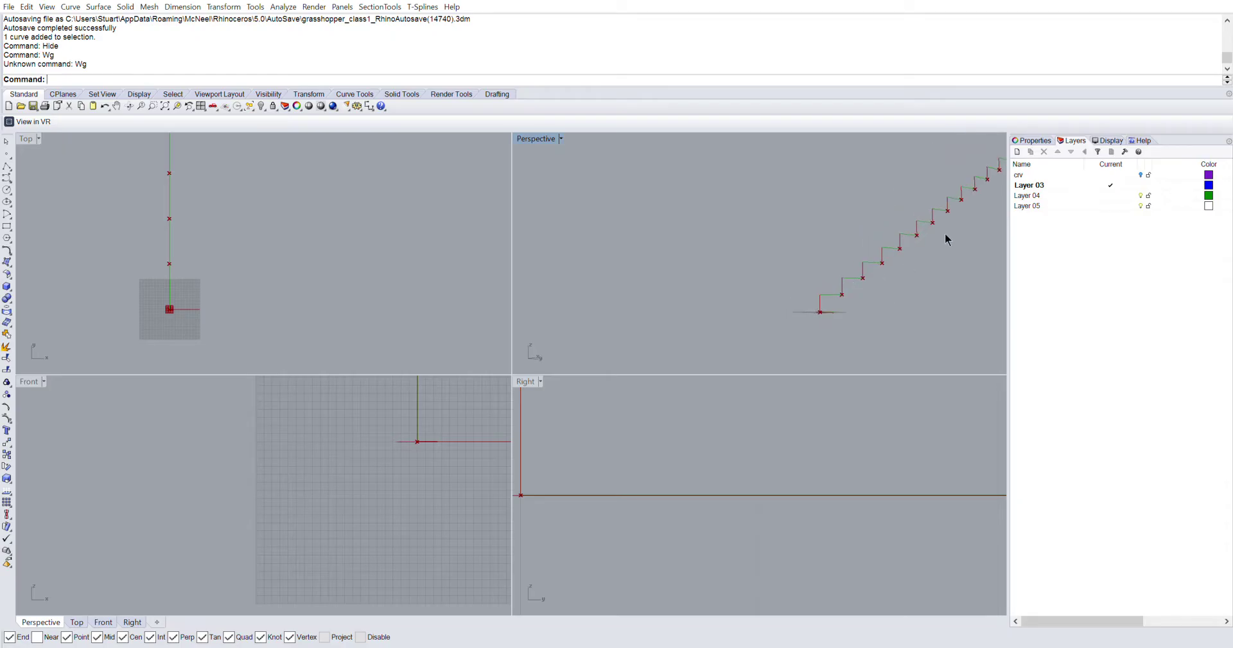
pyautogui.scroll(-5, 911, 218)
pyautogui.keyDown('shift'); pyautogui.moveTo(953, 207); pyautogui.dragTo(757, 325, button='right'); pyautogui.keyUp('shift')
pyautogui.scroll(5, 845, 235)
pyautogui.scroll(2, 919, 186)
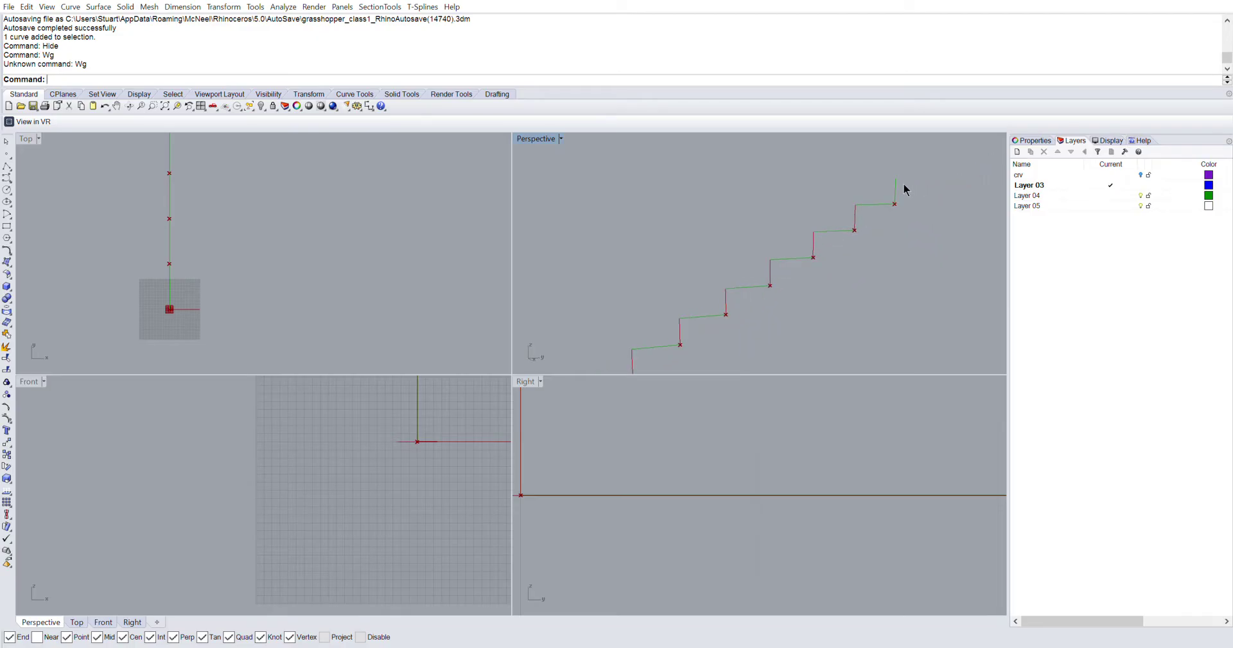
pyautogui.scroll(-4, 902, 273)
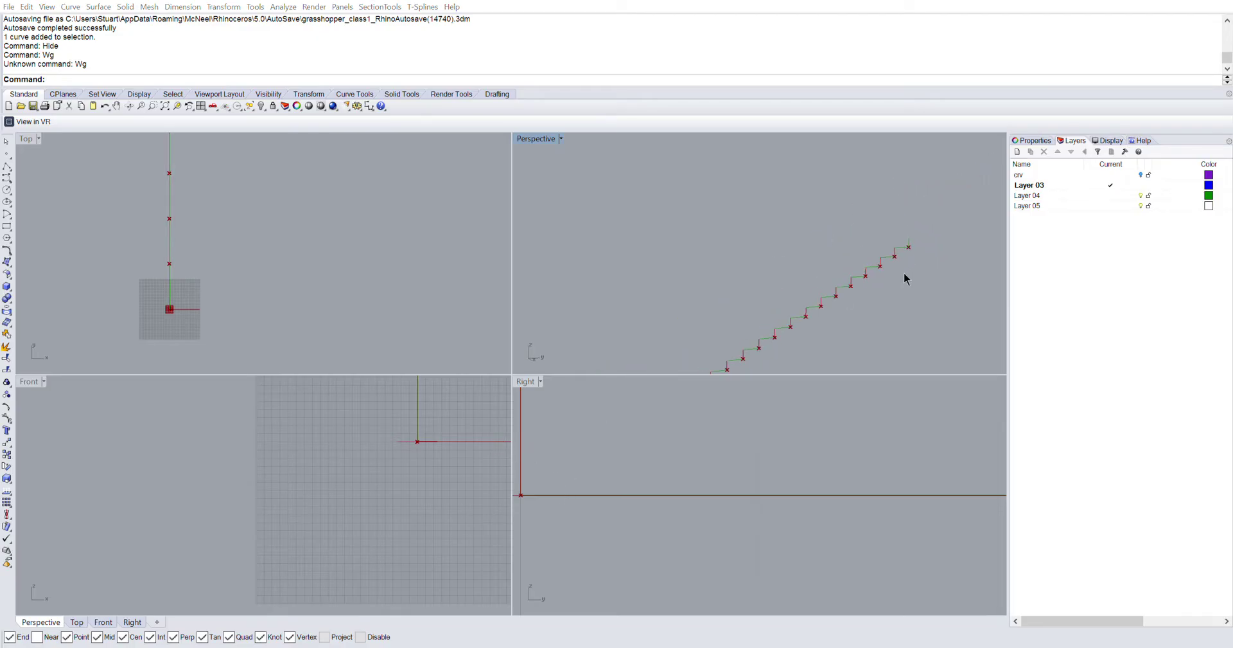
pyautogui.scroll(-1, 938, 230)
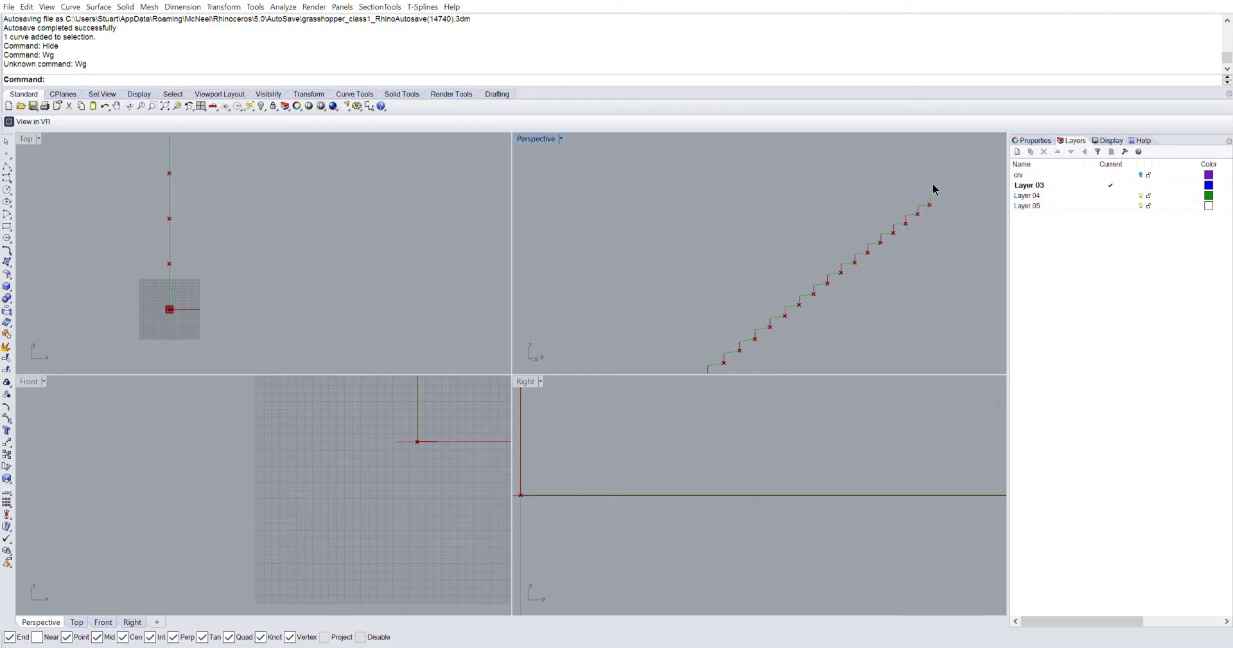
pyautogui.scroll(3, 749, 523)
pyautogui.scroll(1, 812, 308)
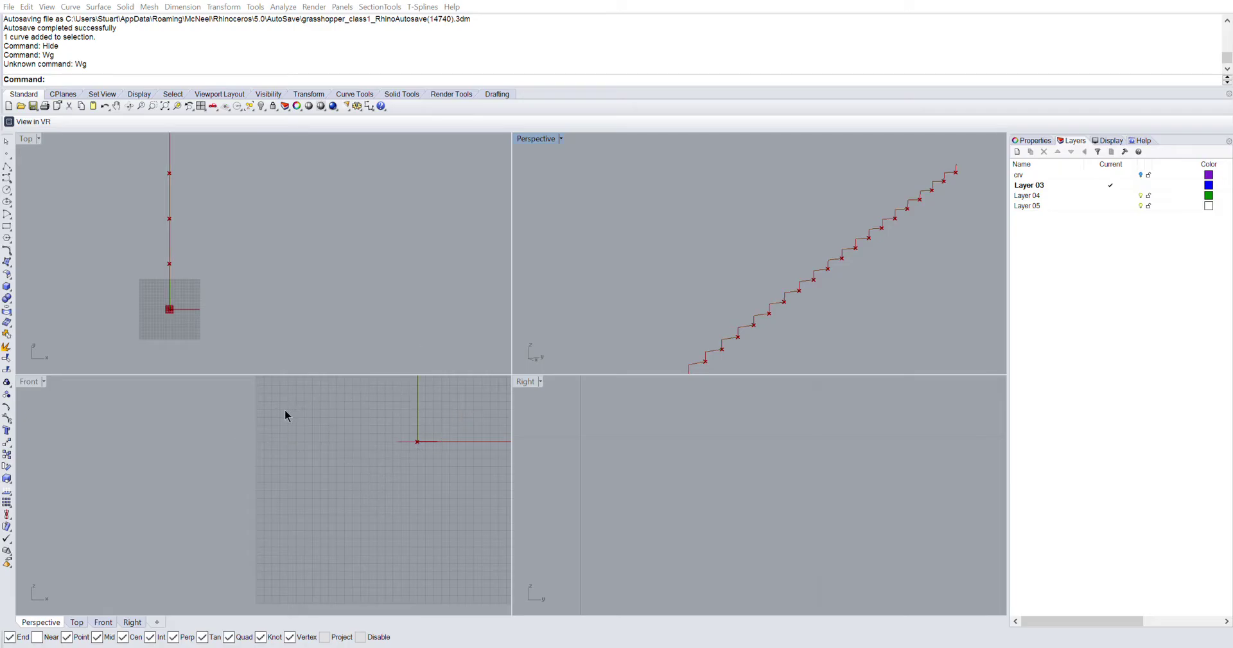
# Step: Review the whole run of the stepped stair profile from other viewing angles
pyautogui.moveTo(795, 267); pyautogui.dragTo(442, 388, button='right')
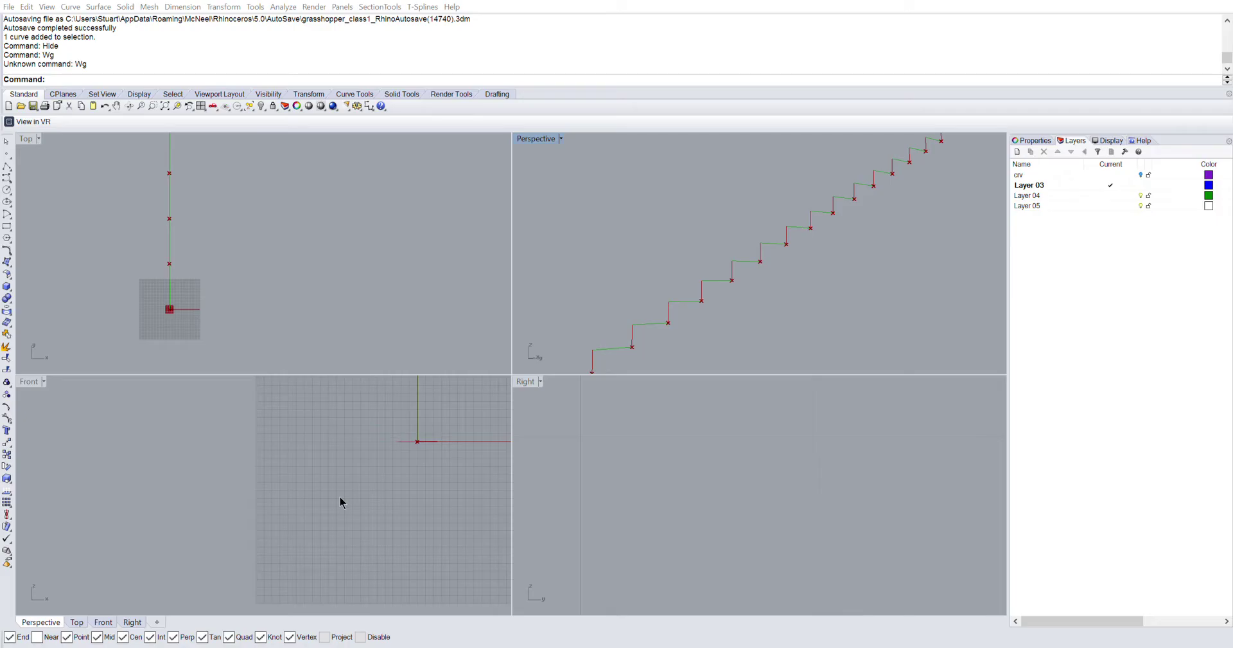
pyautogui.moveTo(856, 218); pyautogui.dragTo(916, 184, button='right')
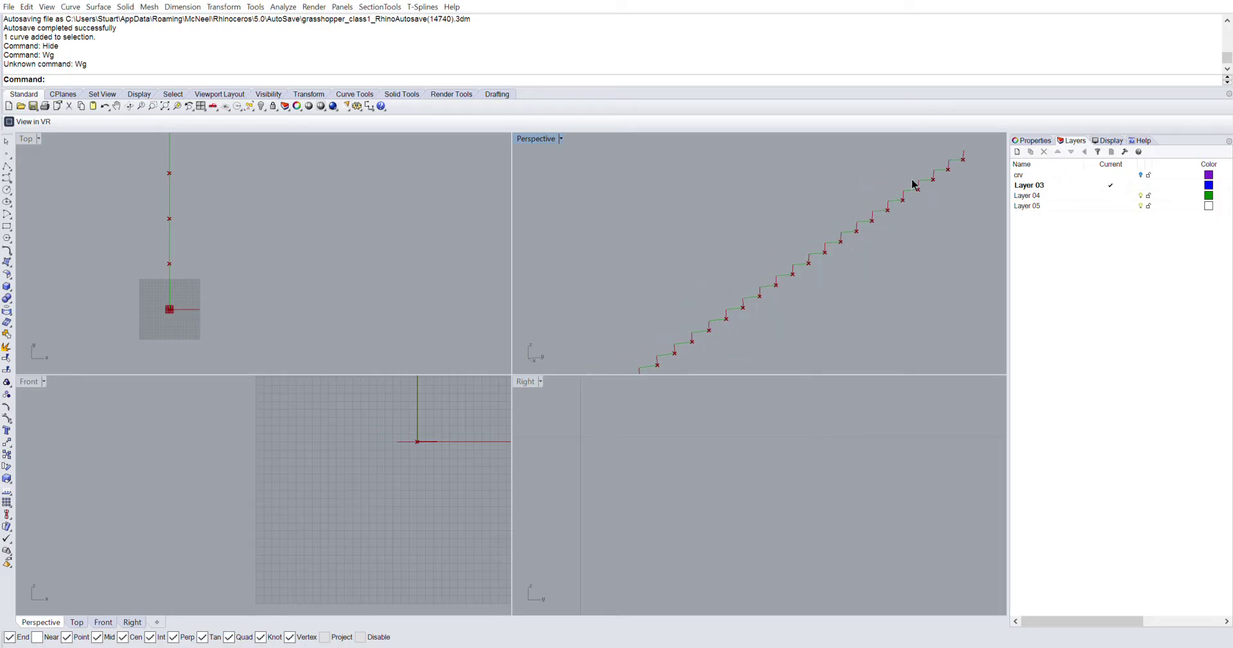
pyautogui.moveTo(870, 240); pyautogui.dragTo(807, 261, button='right')
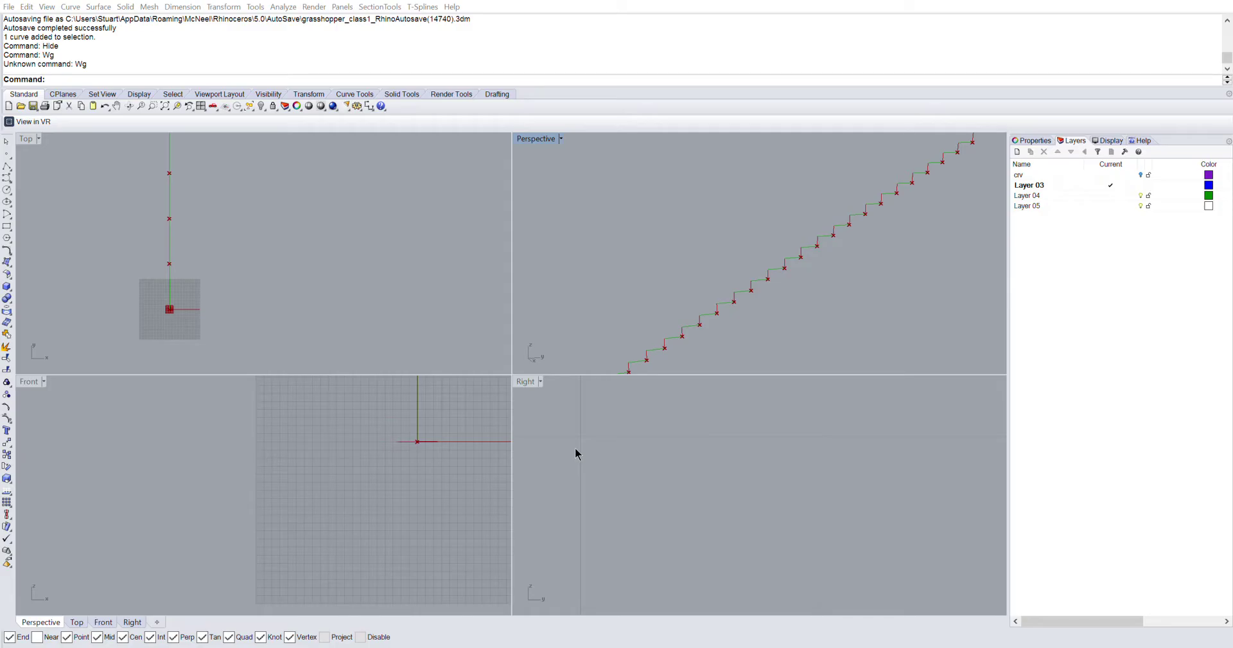
pyautogui.scroll(-3, 893, 253)
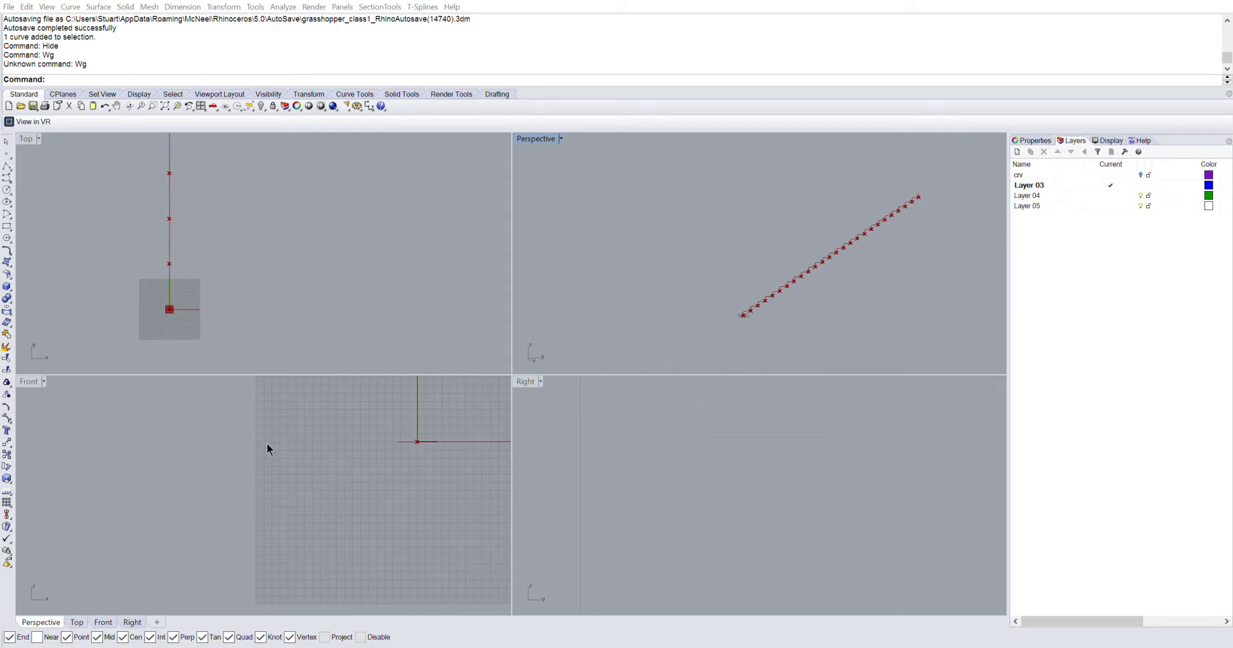
pyautogui.scroll(3, 880, 263)
pyautogui.moveTo(780, 259)
pyautogui.mouseDown(button='right')
pyautogui.moveTo(871, 255)
pyautogui.moveTo(803, 261)
pyautogui.mouseUp(button='right')
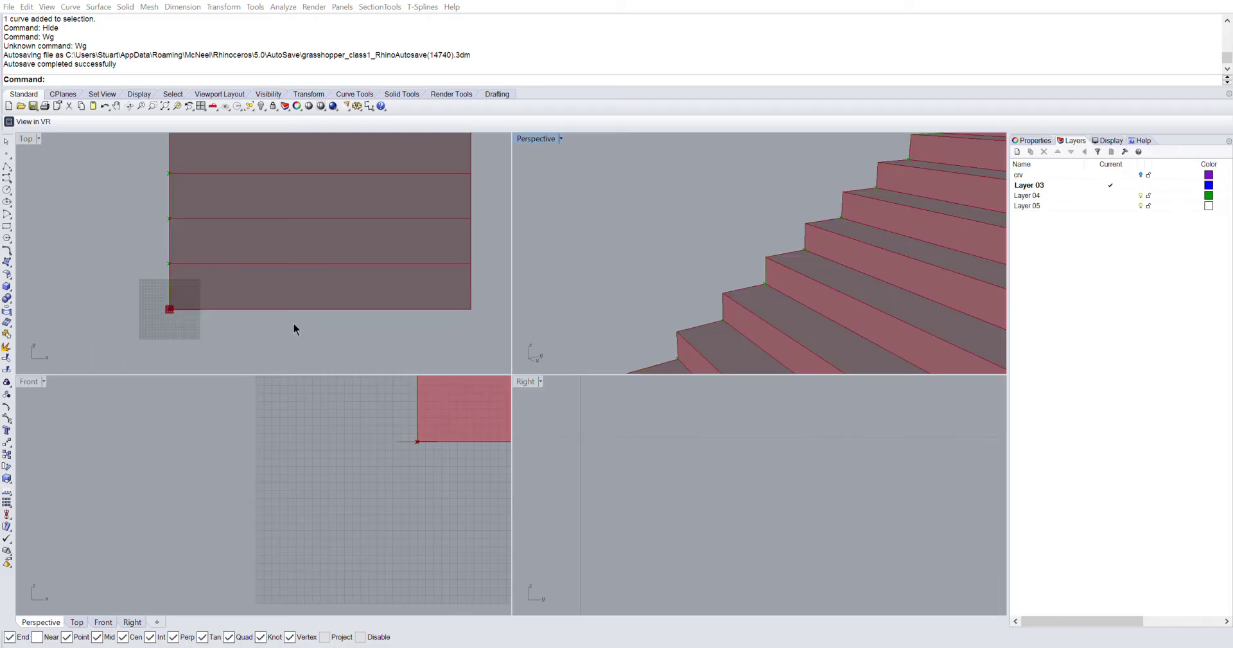
# Step: Inspect the extruded stair surface as a whole and close up at its bottom steps
pyautogui.scroll(-6, 667, 270)
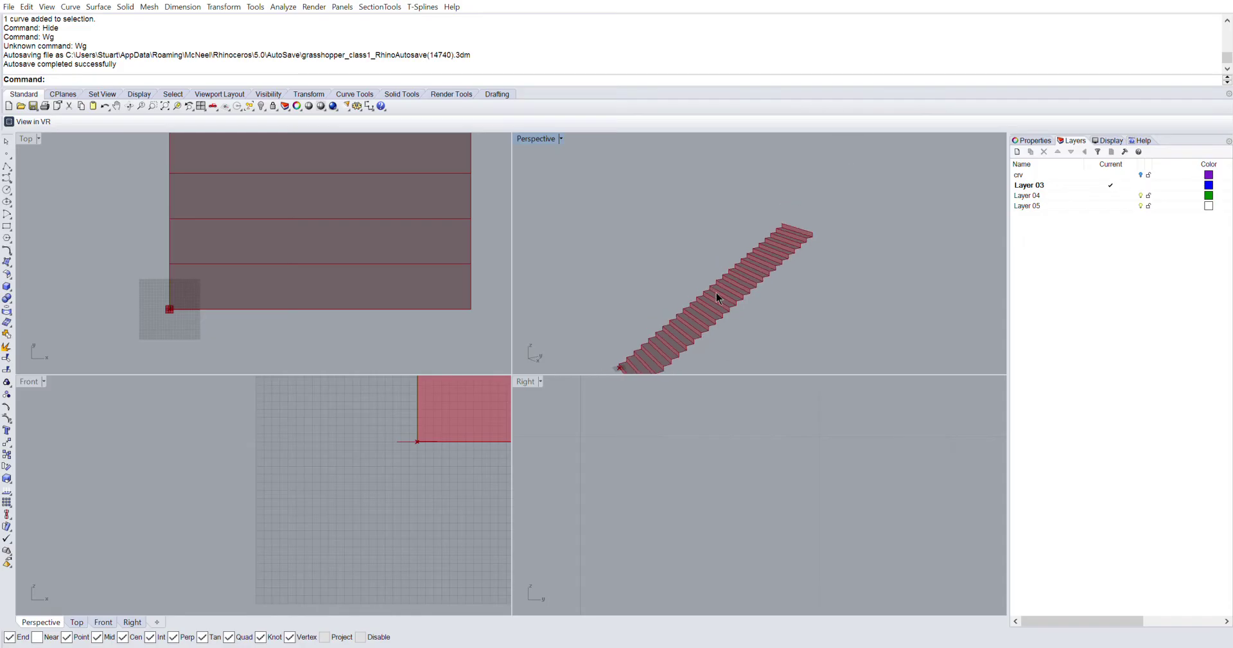
pyautogui.scroll(4, 721, 293)
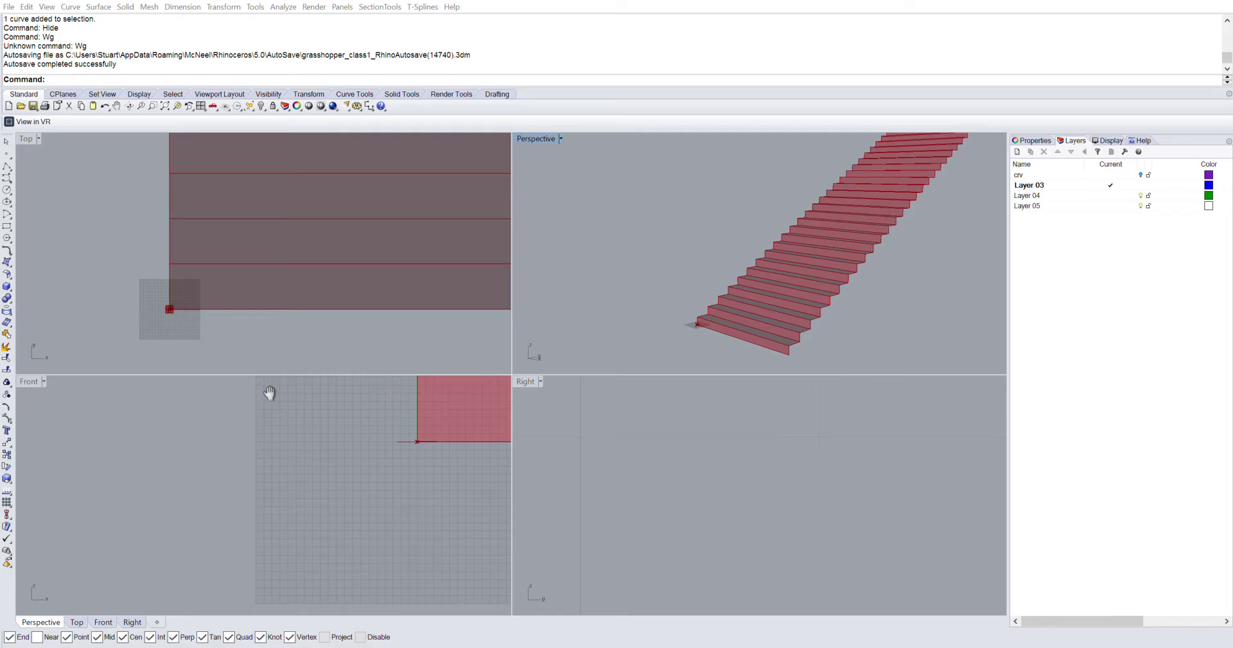
pyautogui.scroll(3, 705, 312)
pyautogui.scroll(3, 705, 313)
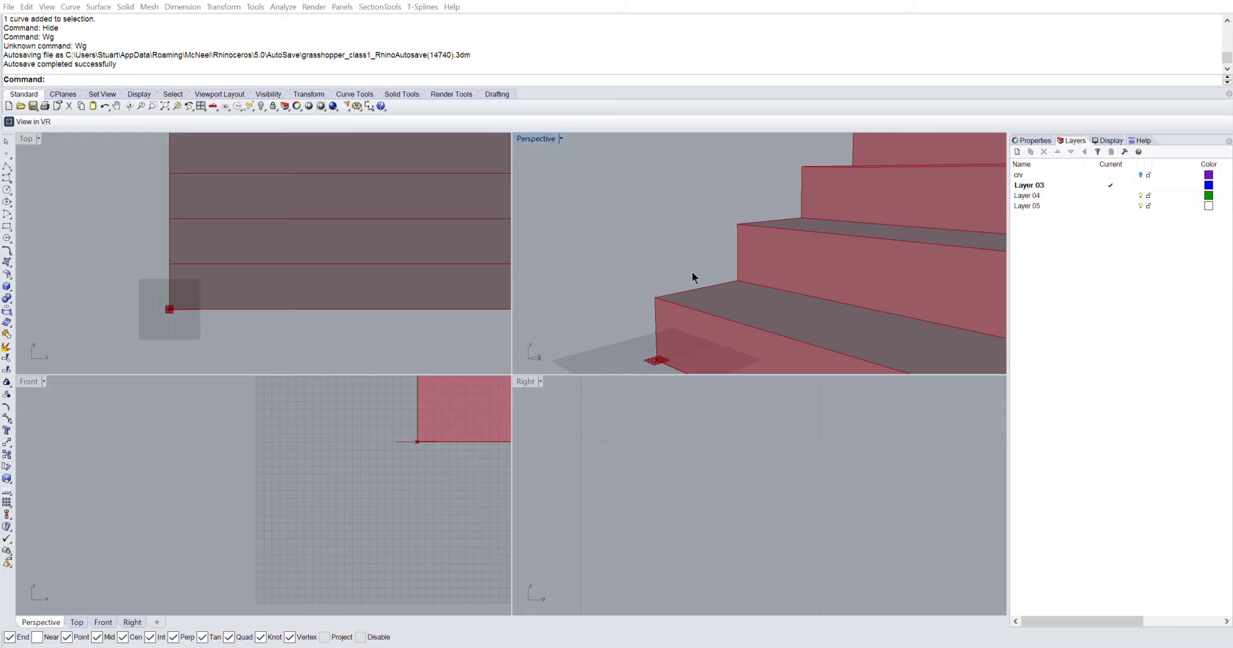
pyautogui.scroll(-3, 662, 300)
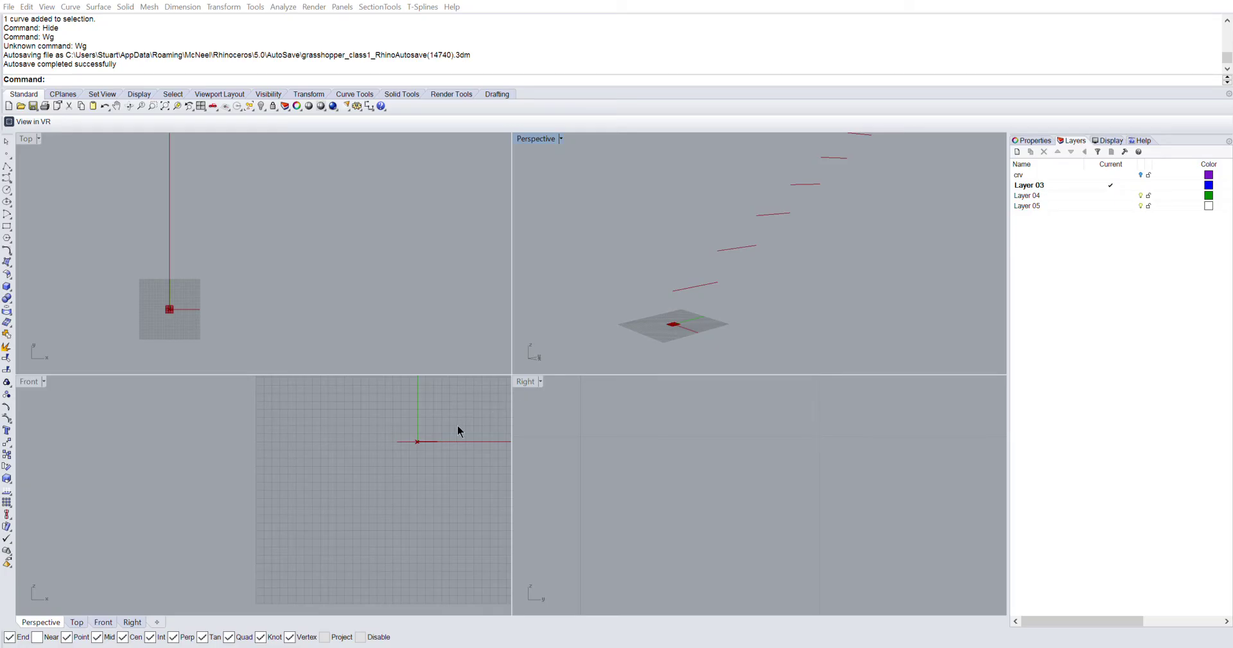
# Step: Inspect the separate tread lines and their end points along the stair run
pyautogui.scroll(-5, 803, 283)
pyautogui.moveTo(871, 212); pyautogui.dragTo(791, 284, button='right')
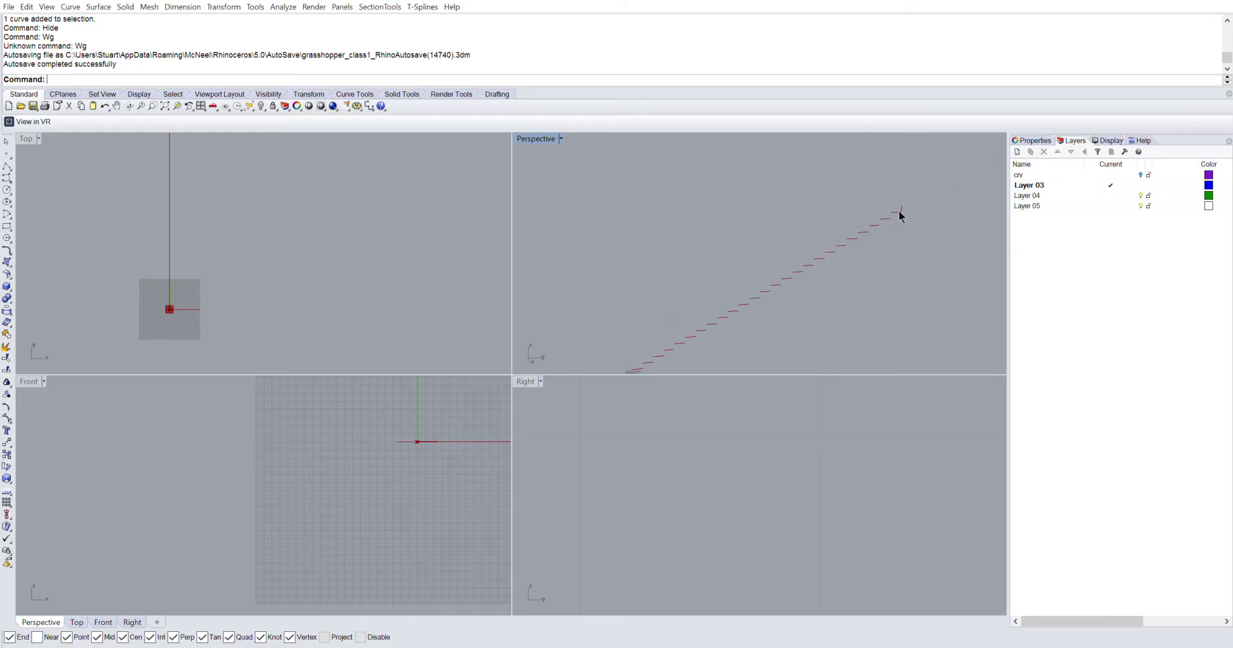
pyautogui.moveTo(906, 211); pyautogui.dragTo(879, 232, button='right')
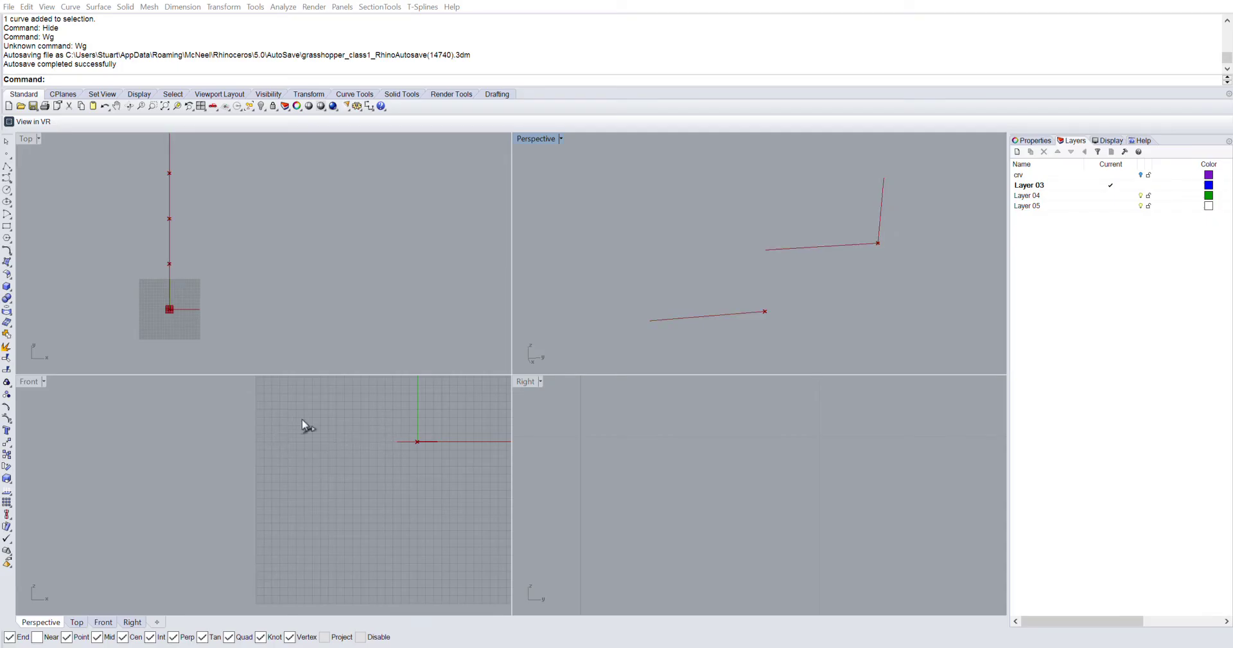
pyautogui.moveTo(739, 302); pyautogui.dragTo(784, 283, button='right')
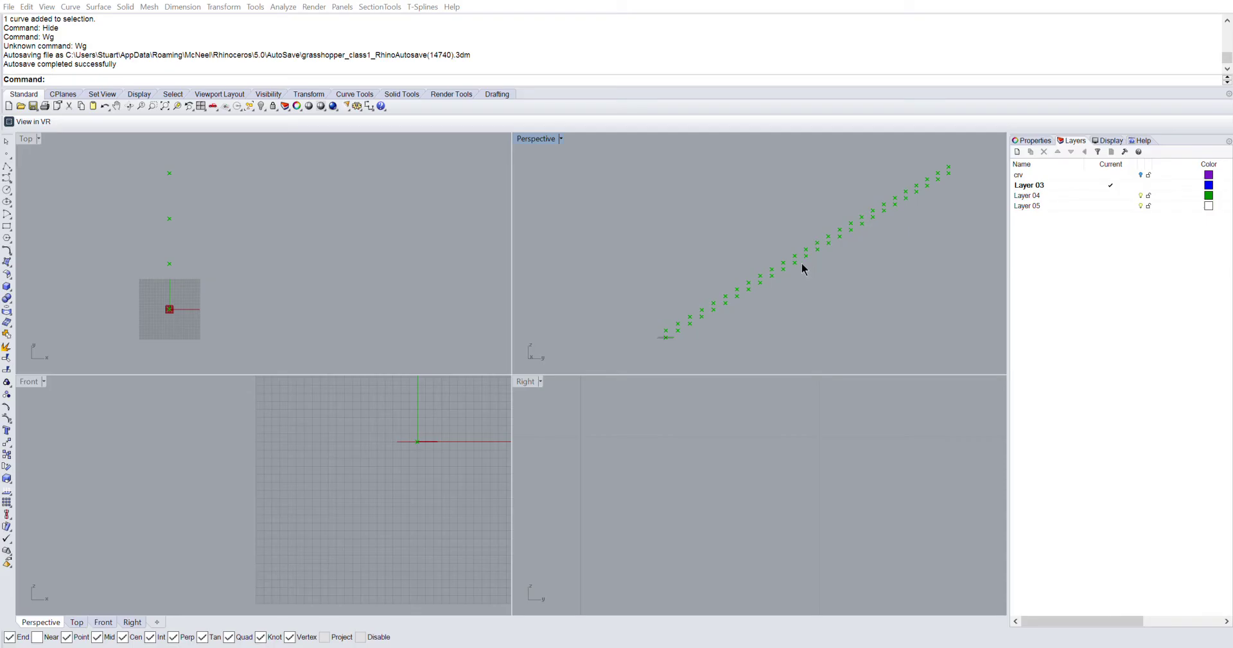
pyautogui.scroll(5, 668, 328)
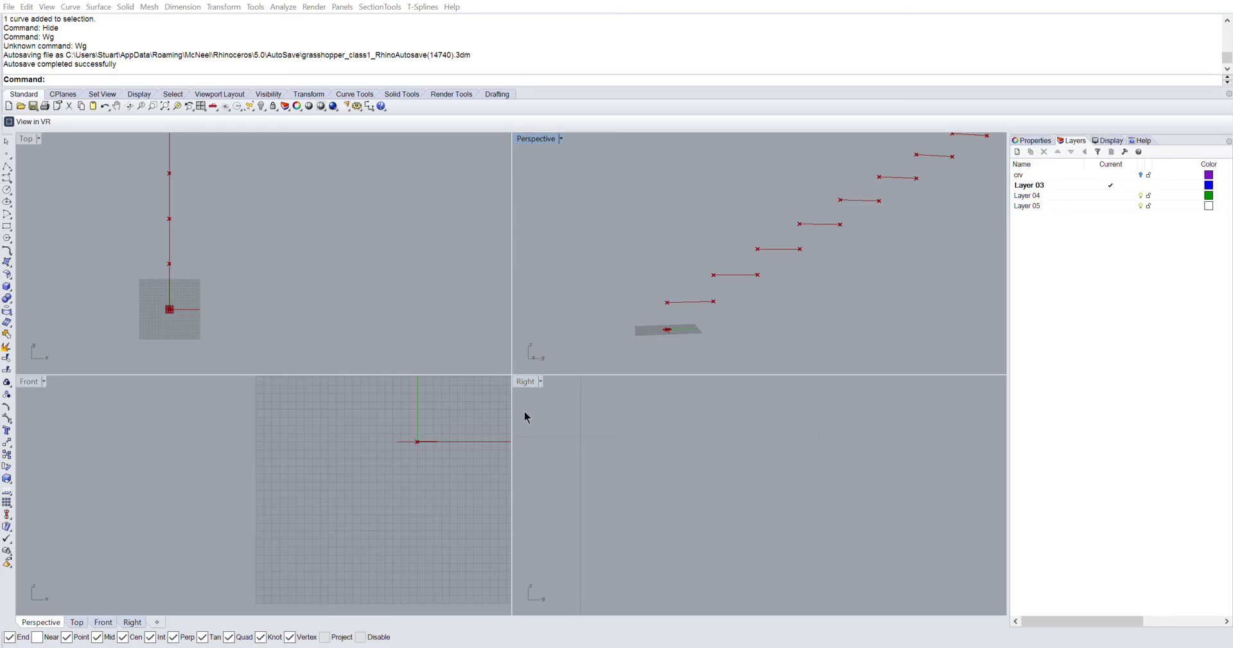
# Step: Examine the tread lines and step end points along the whole stair run and close up at its upper end in the Perspective view
pyautogui.scroll(-5, 835, 250)
pyautogui.scroll(-4, 913, 225)
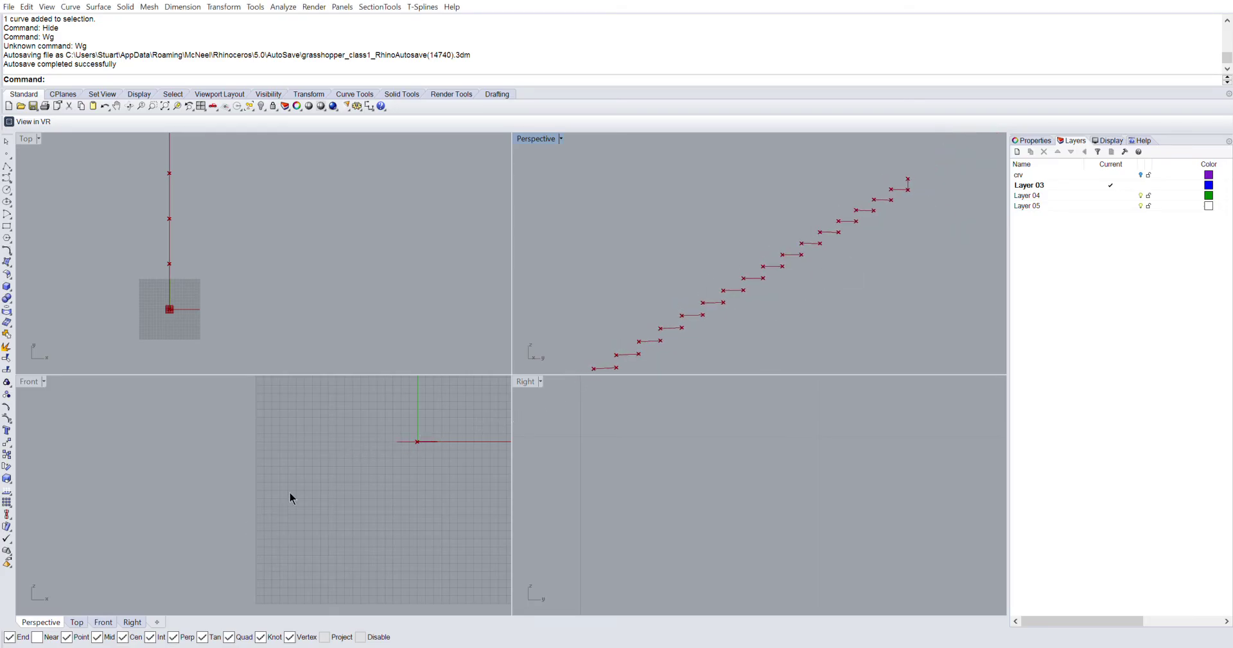
pyautogui.scroll(1, 911, 237)
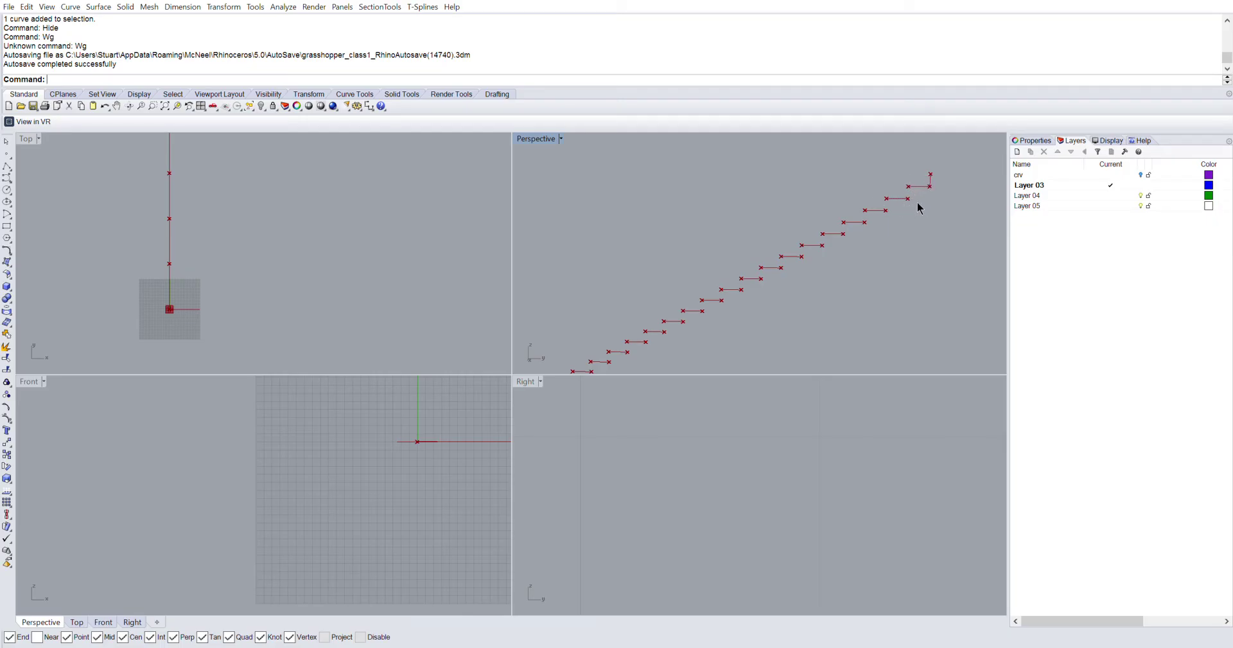
pyautogui.scroll(5, 928, 177)
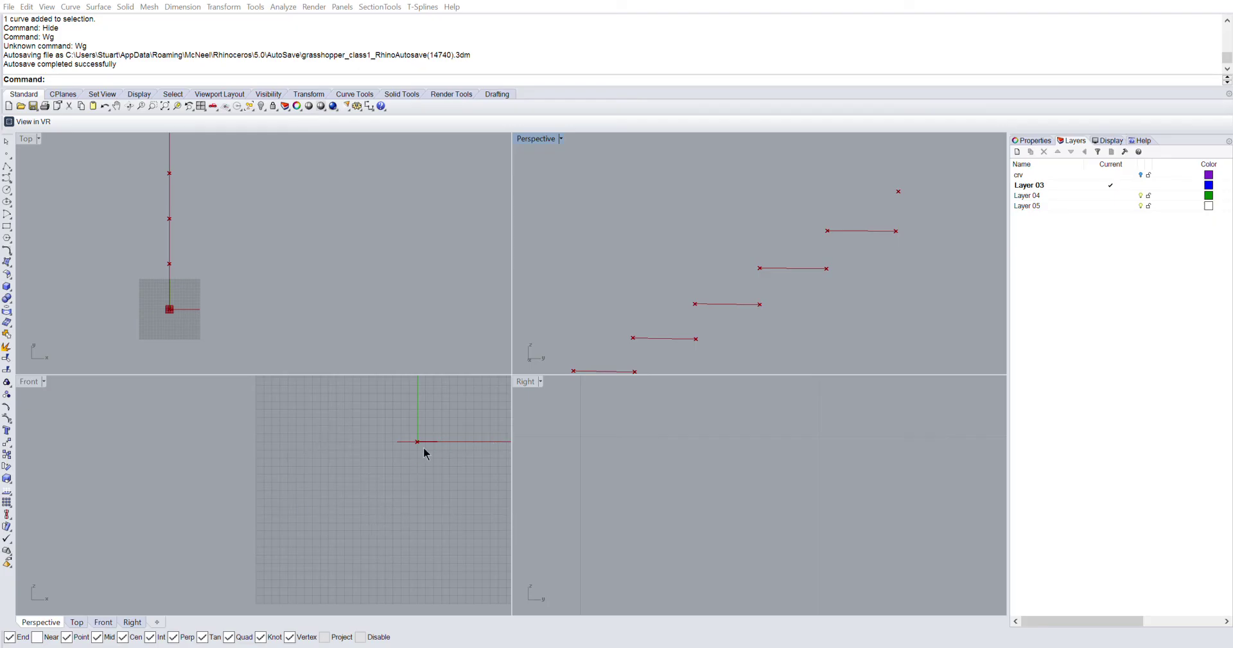
pyautogui.scroll(-4, 877, 243)
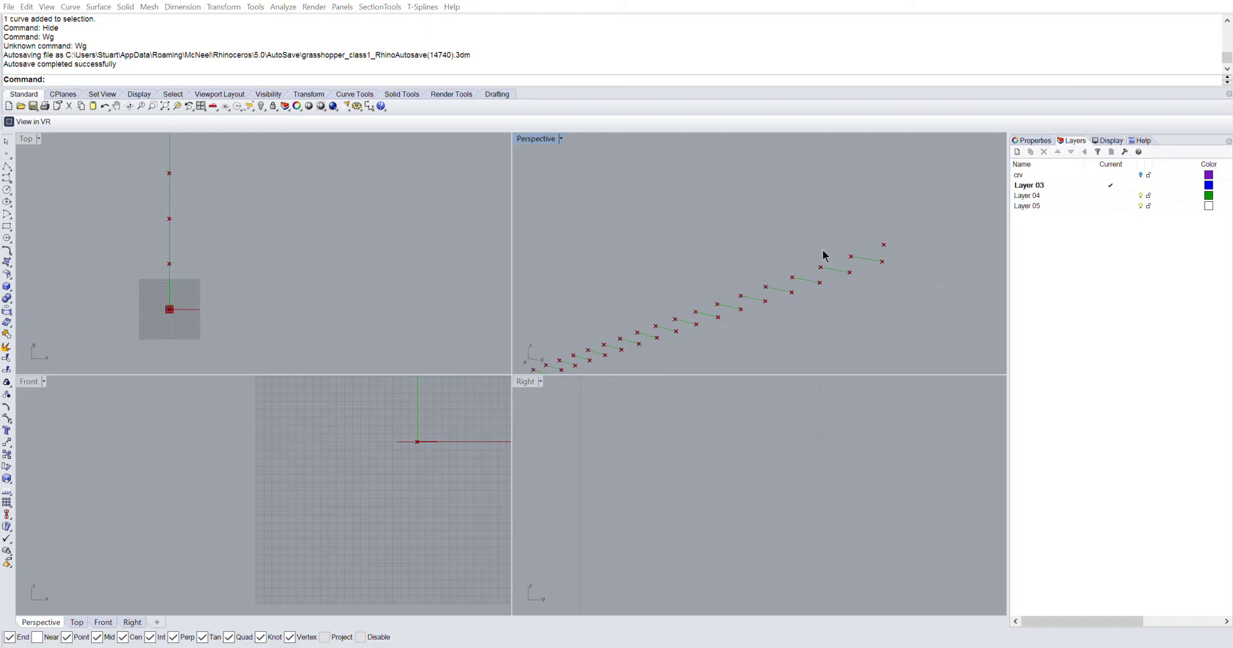
pyautogui.scroll(-5, 829, 295)
pyautogui.moveTo(829, 294); pyautogui.dragTo(835, 305, button='right')
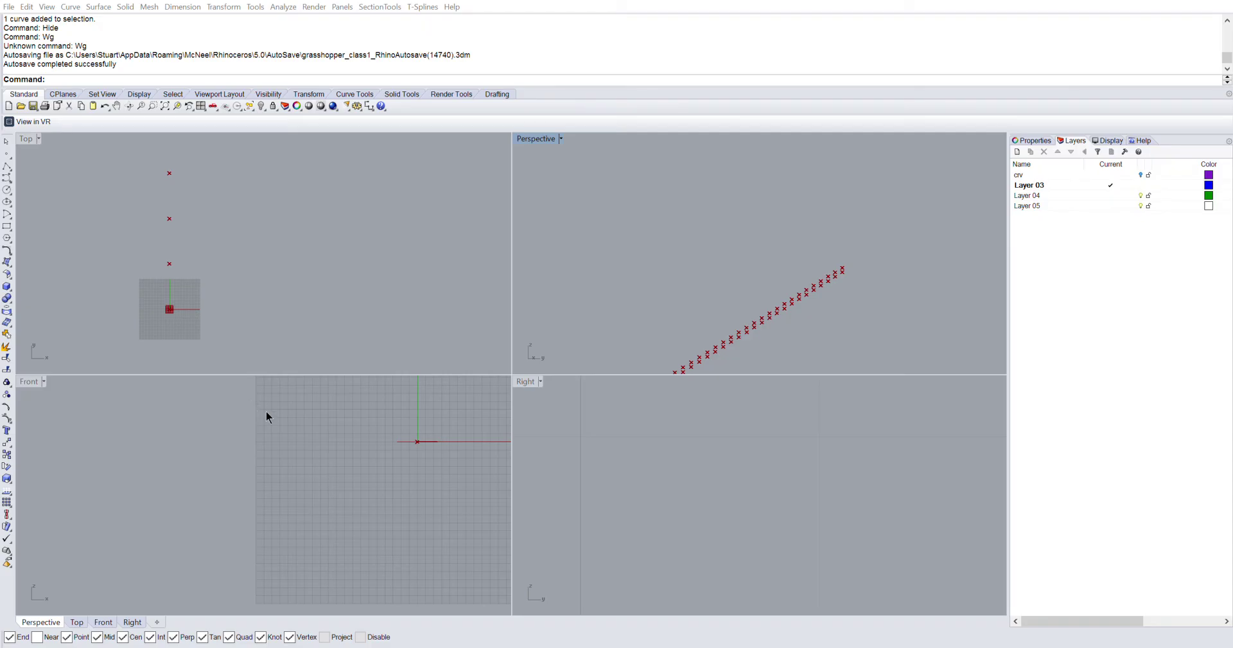
pyautogui.scroll(6, 803, 292)
pyautogui.moveTo(803, 289); pyautogui.dragTo(846, 231, button='right')
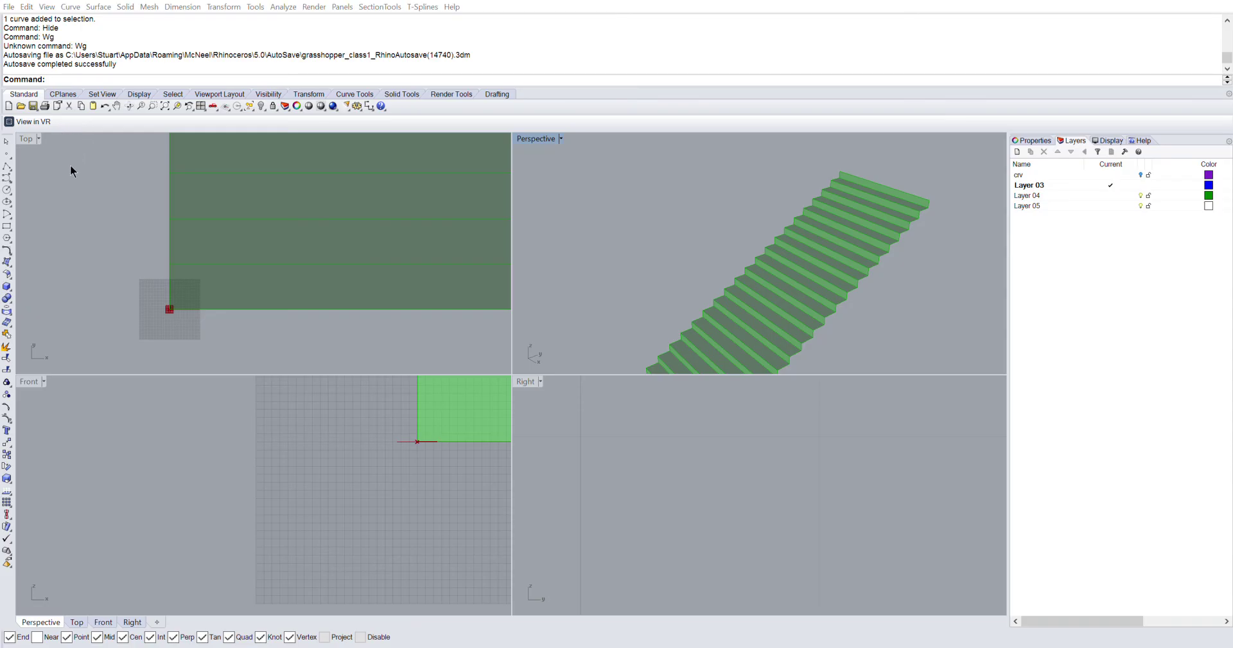
# Step: Save the grasshopper_class1 Rhino model under its existing file name
pyautogui.press('alt')
pyautogui.hotkey('ctrl', 's')
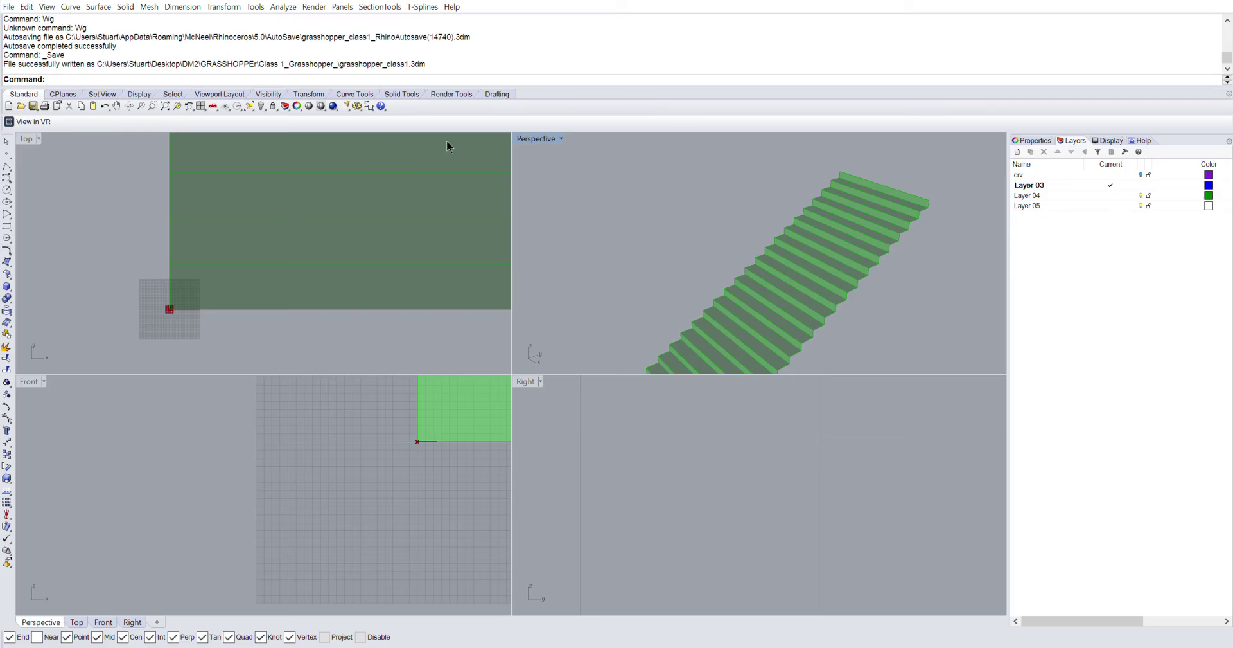